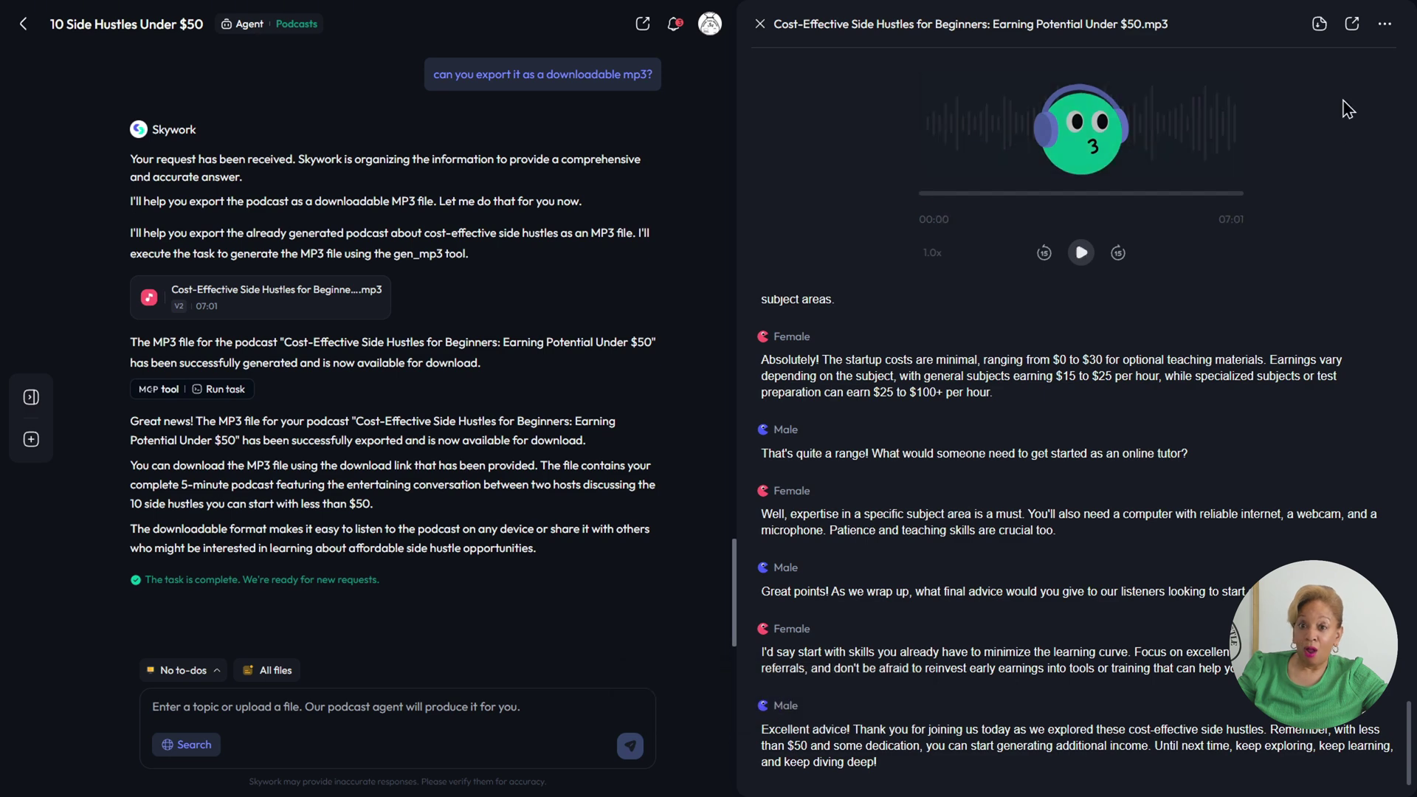
# Download the side hustles podcast as an MP3 and upload that file as a new episode on Spotify.
pyautogui.click(1320, 24)
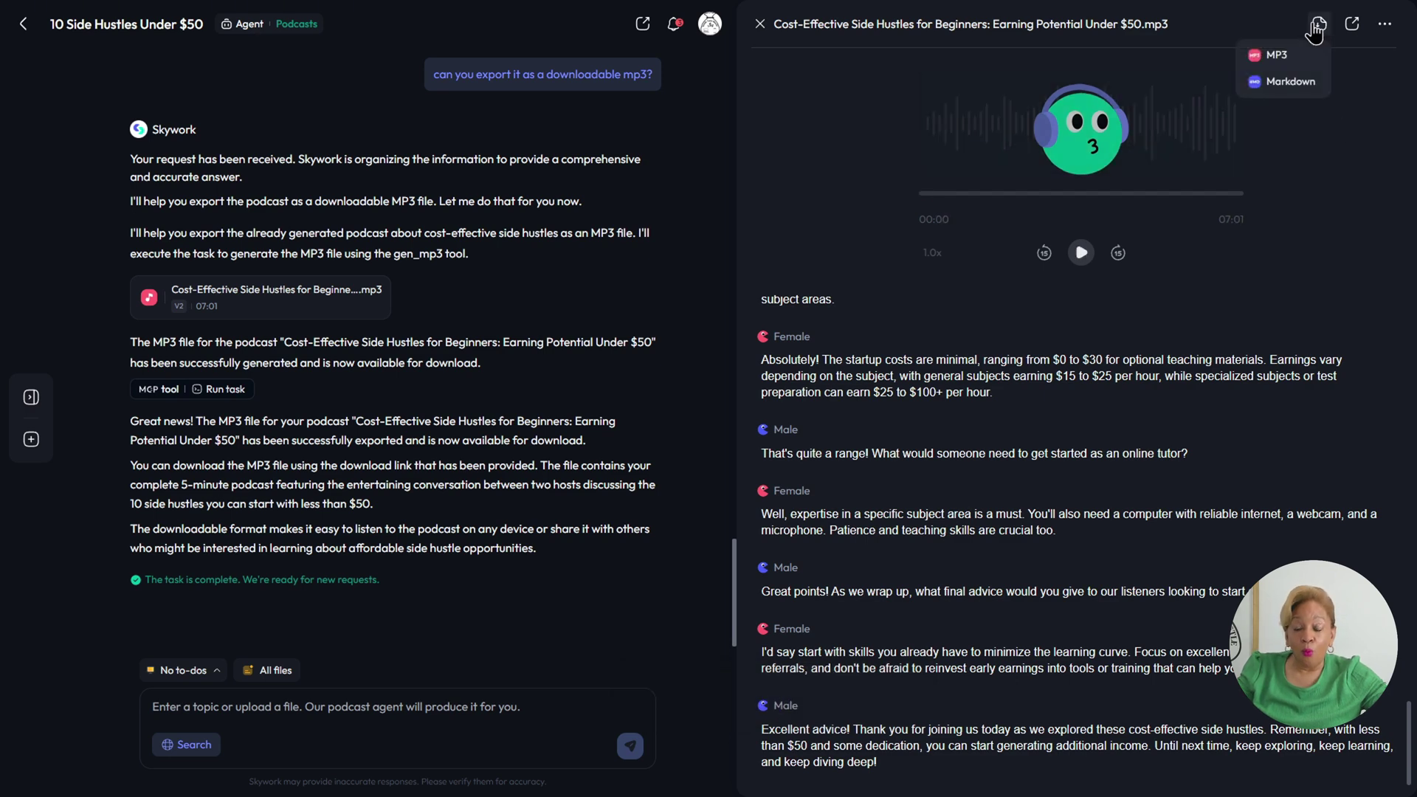
pyautogui.click(1311, 59)
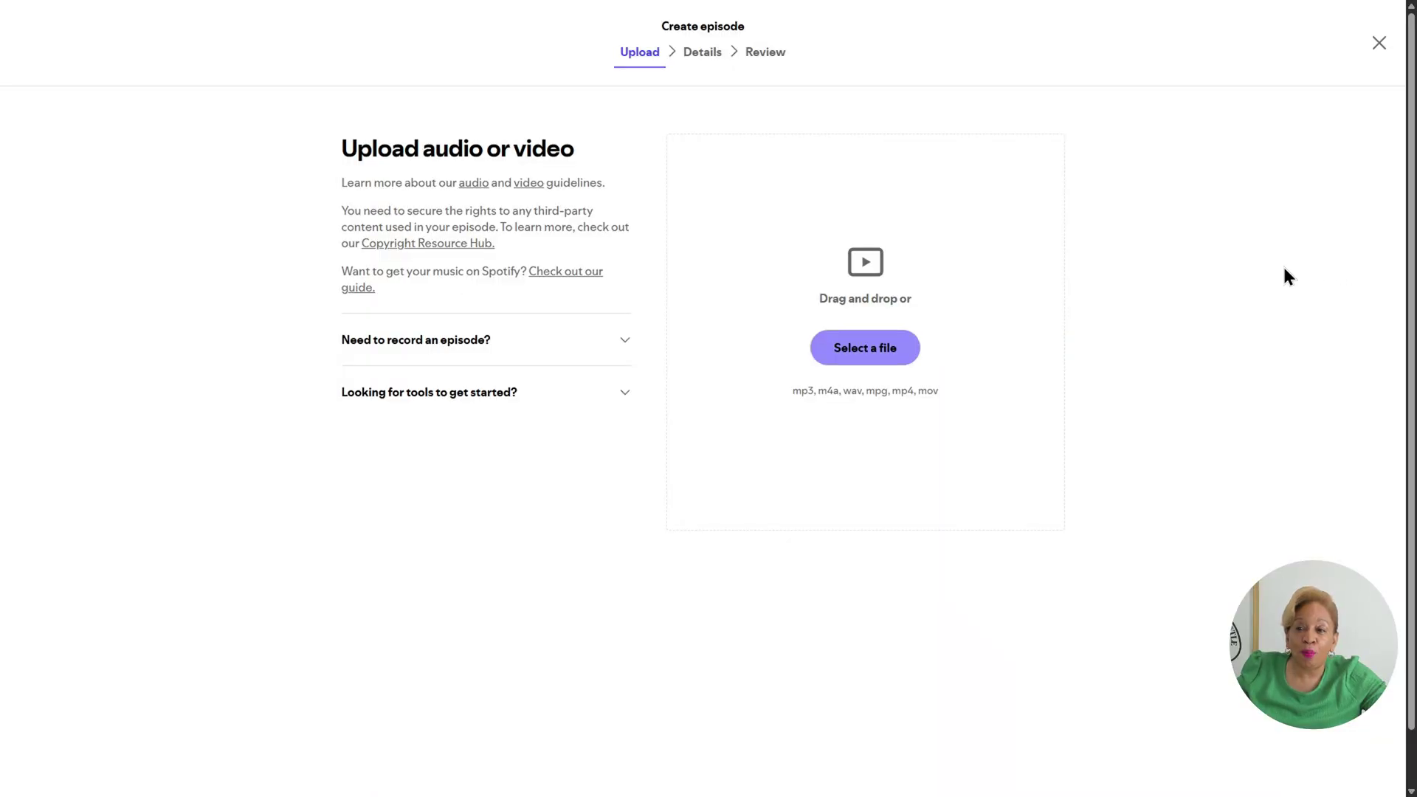
pyautogui.click(857, 357)
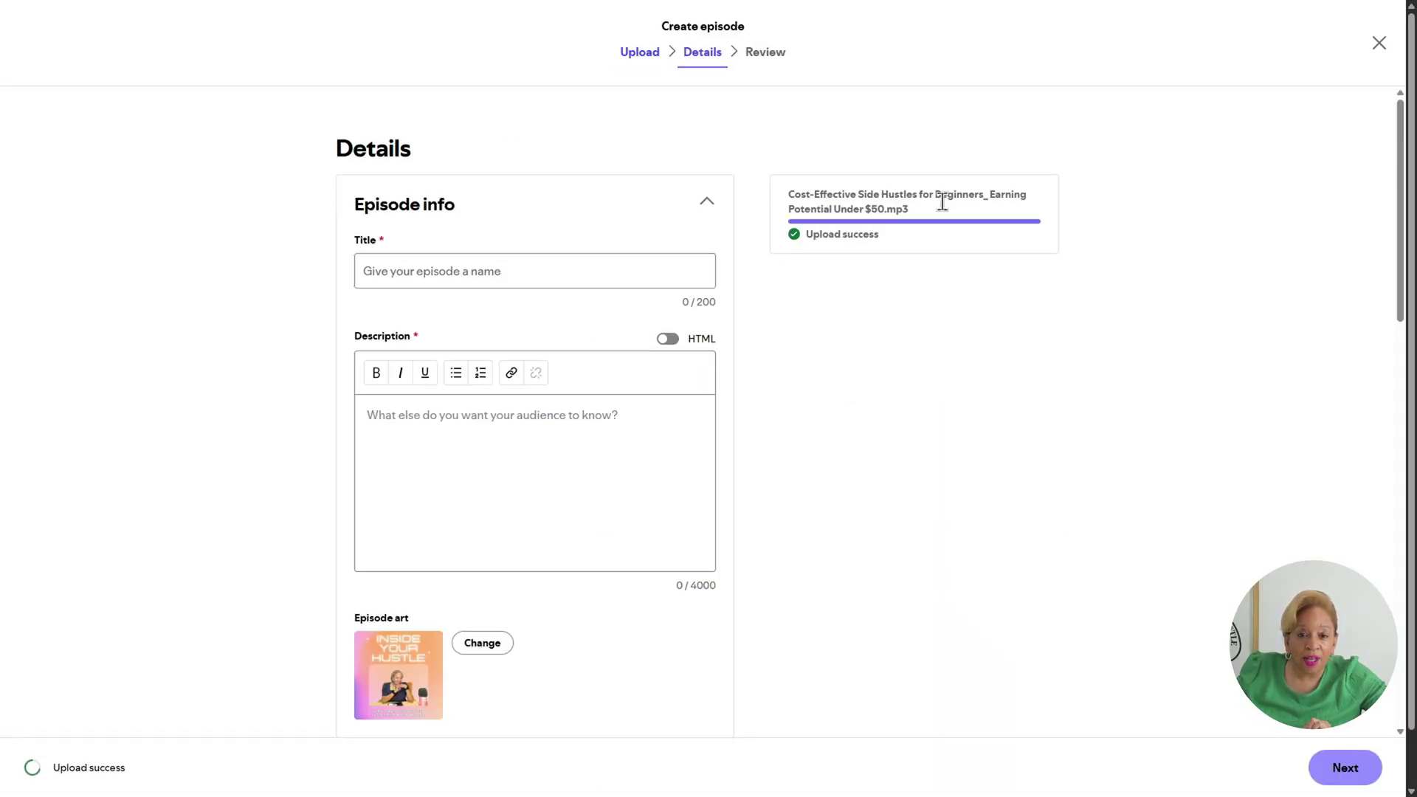
# Title the episode "10 Best Side Hustles Under $50".
pyautogui.moveTo(804, 194); pyautogui.dragTo(887, 209)
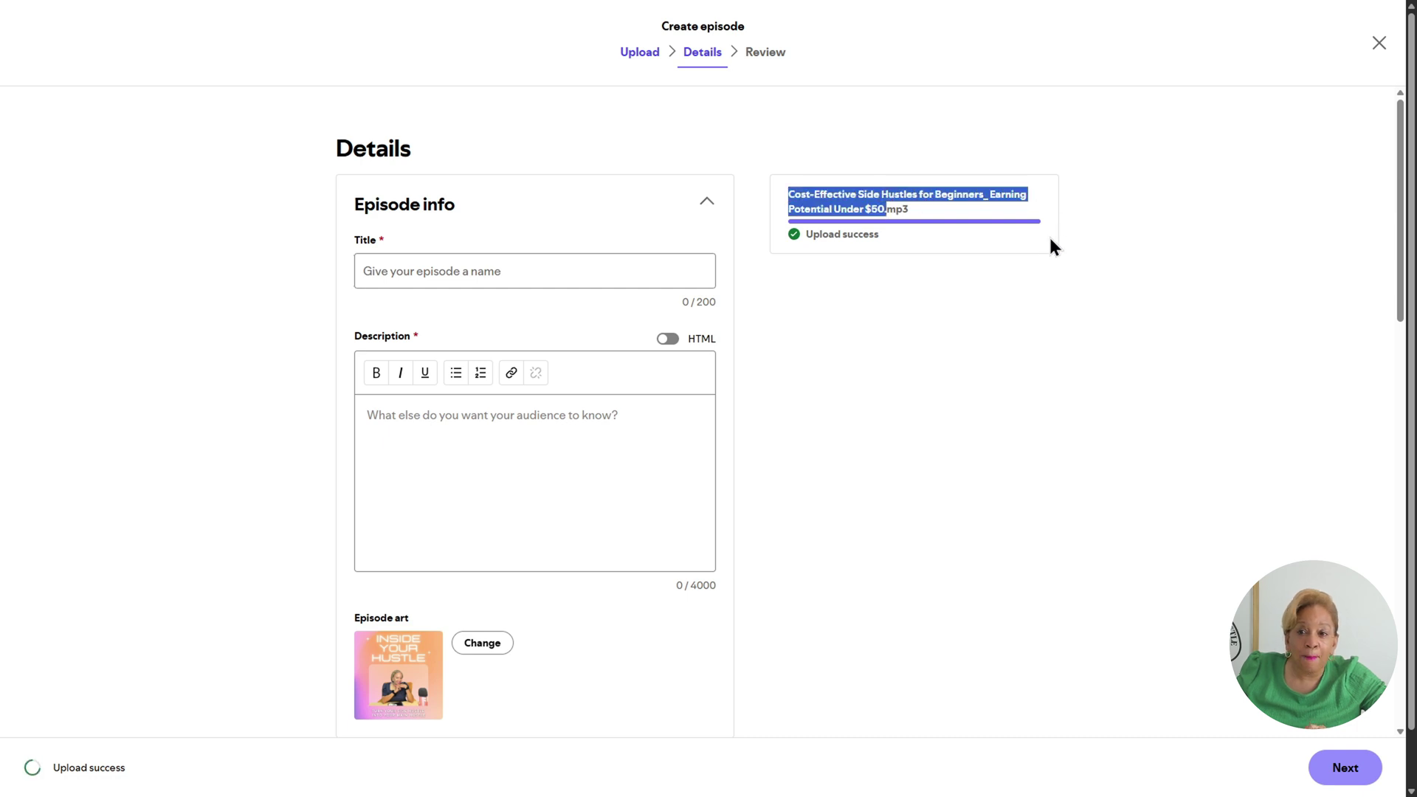
pyautogui.click(958, 347)
pyautogui.click(564, 278)
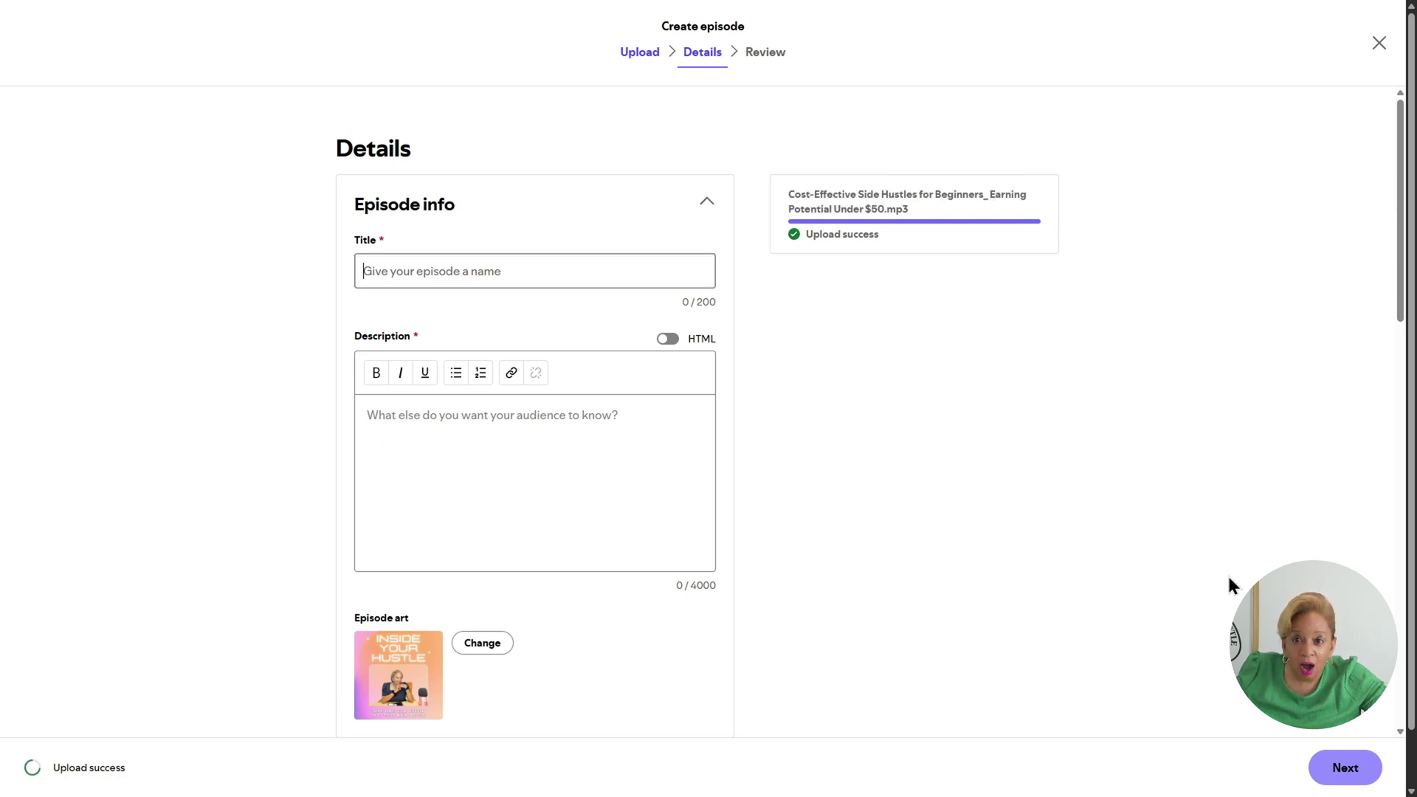
pyautogui.write('Best Side')
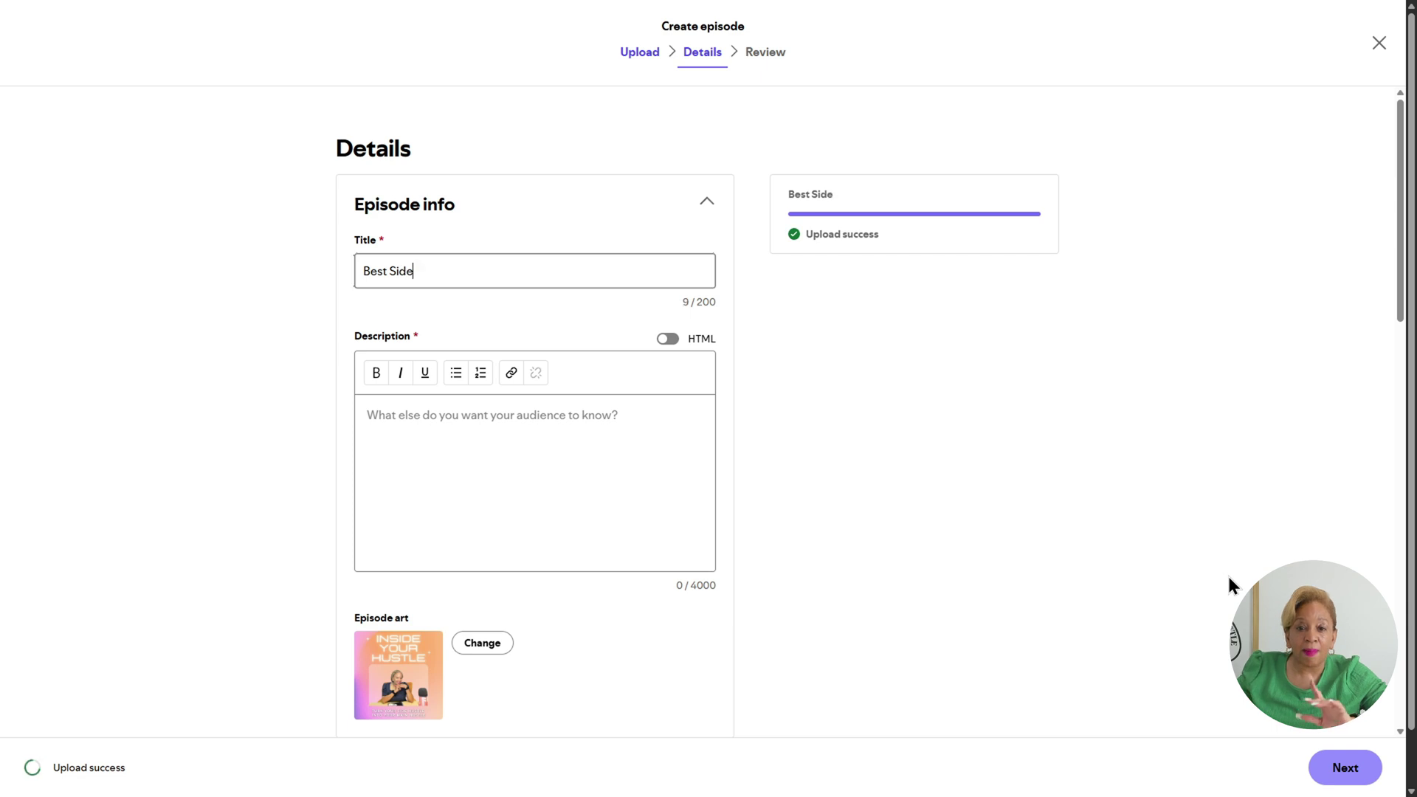
pyautogui.write(' Hustlew')
pyautogui.write(' U')
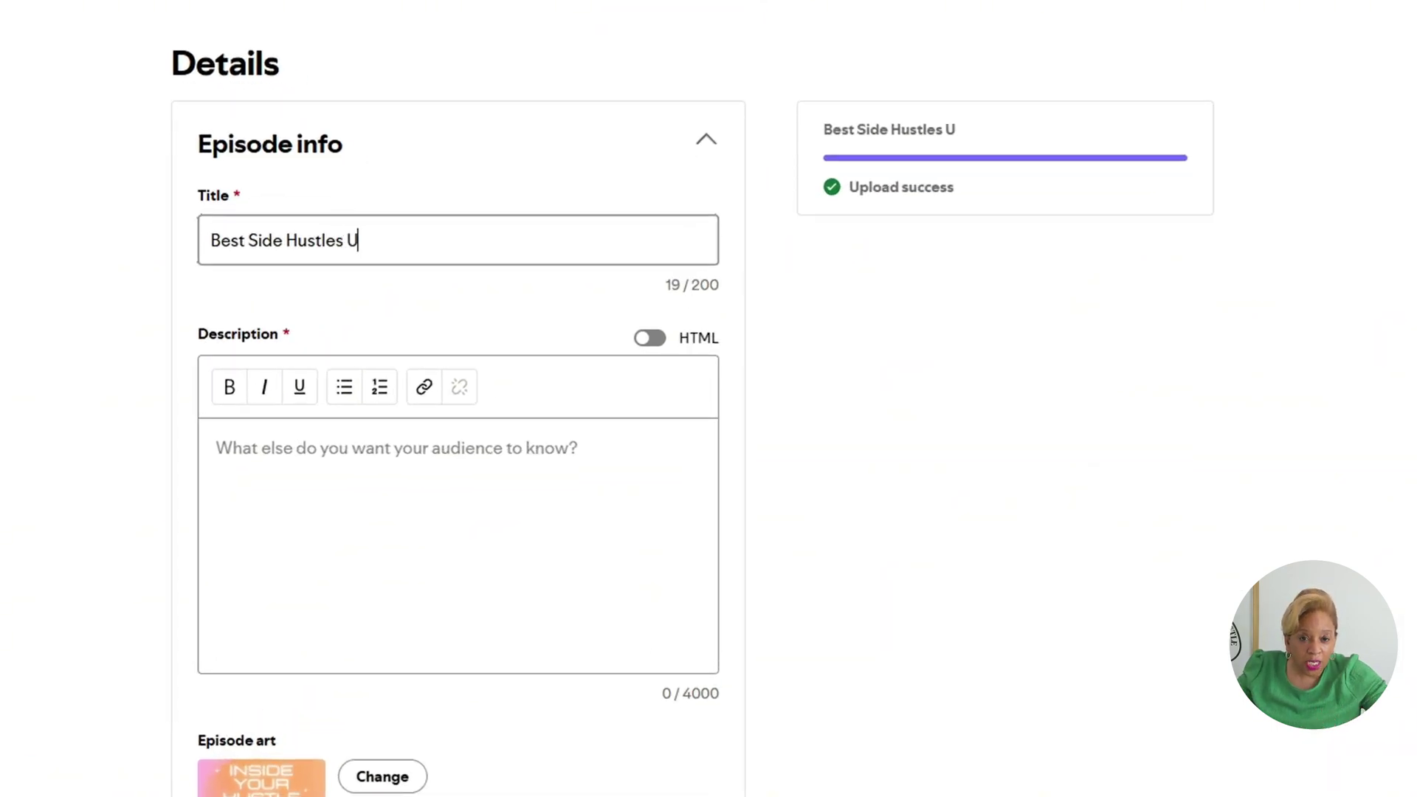
pyautogui.write('nder $50')
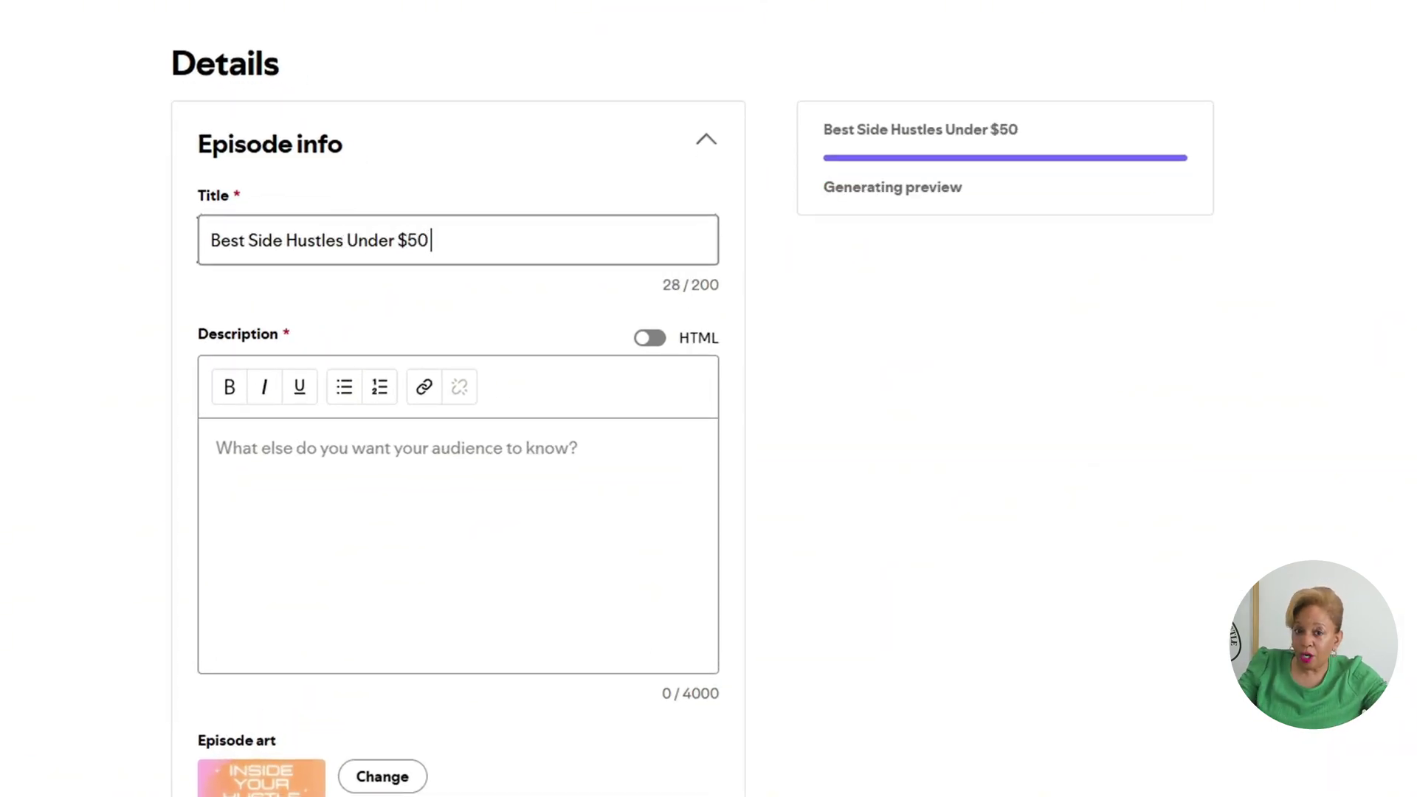
pyautogui.click(209, 239)
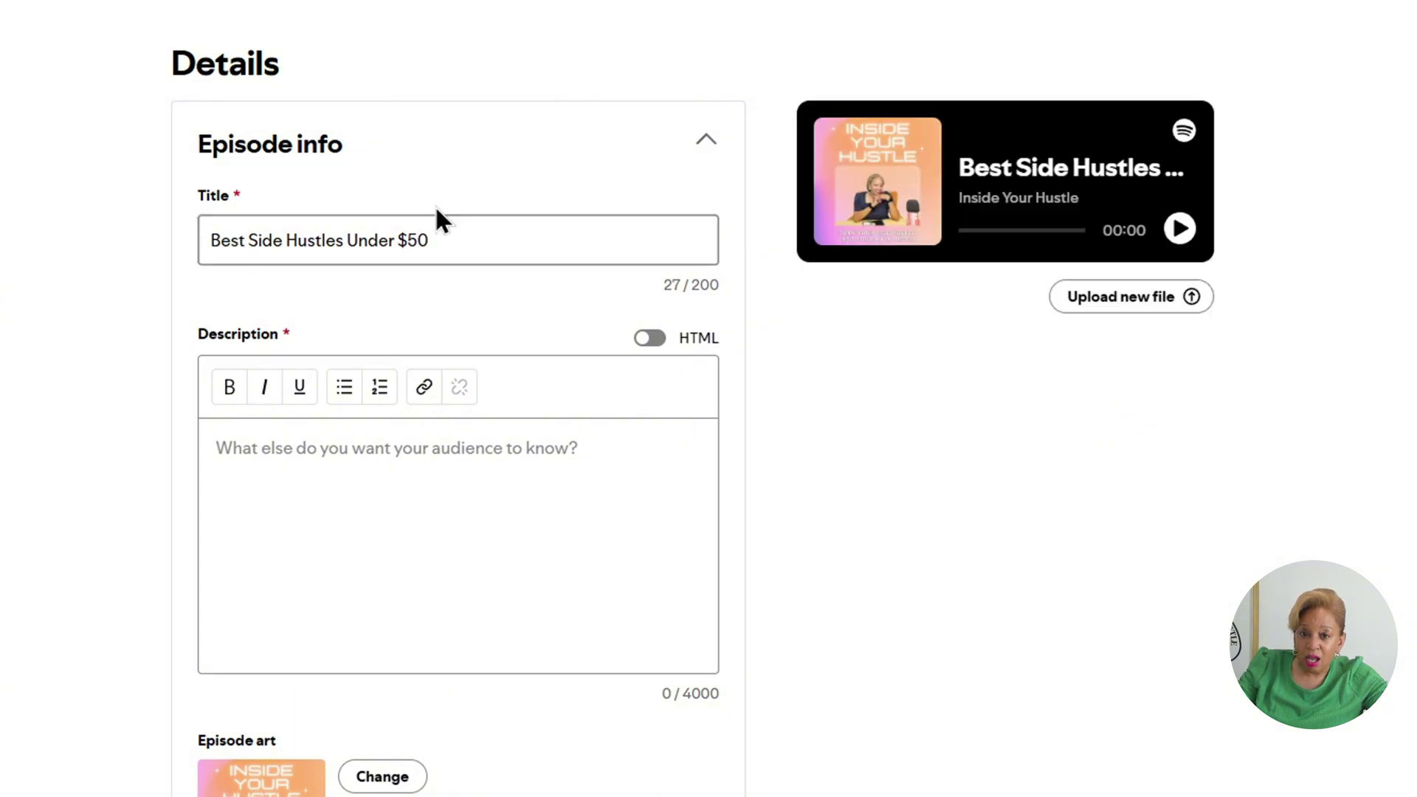
pyautogui.write('10')
# Paste the prepared text about 10 legit side hustles into the episode description and remove the blank lines around it.
pyautogui.click(533, 542)
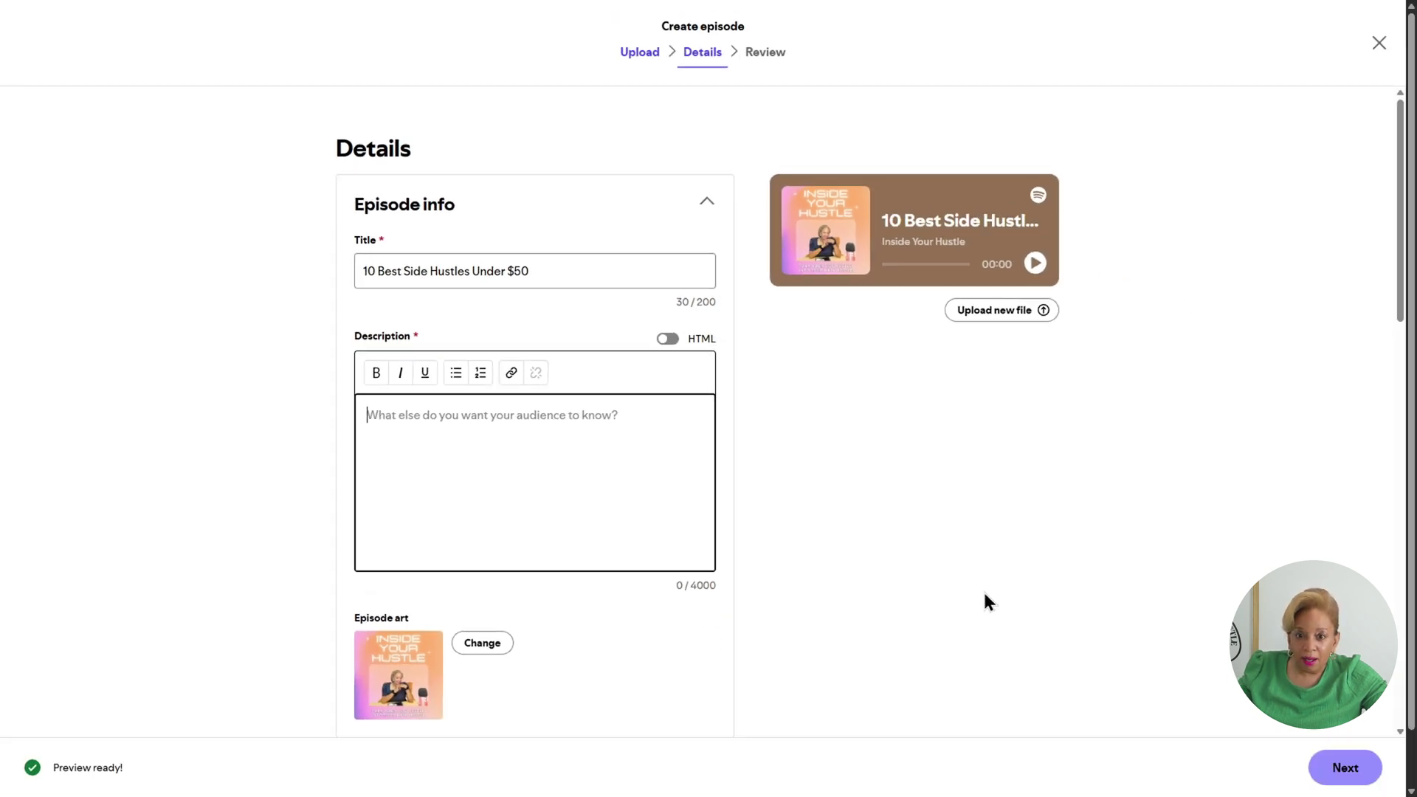
pyautogui.hotkey('ctrl', 'v')
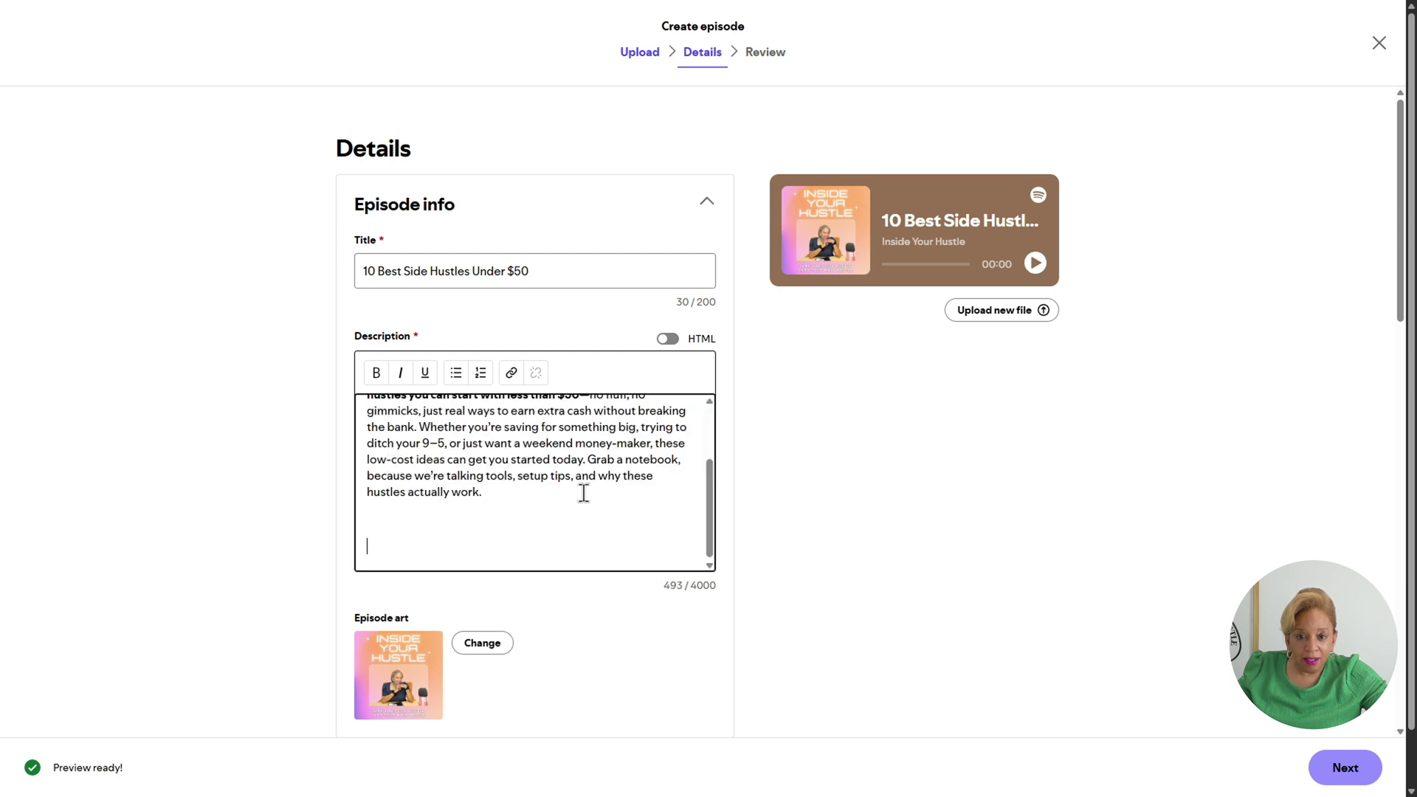
pyautogui.press('BackSpace')
pyautogui.press('BackSpace')
pyautogui.press('BackSpace')
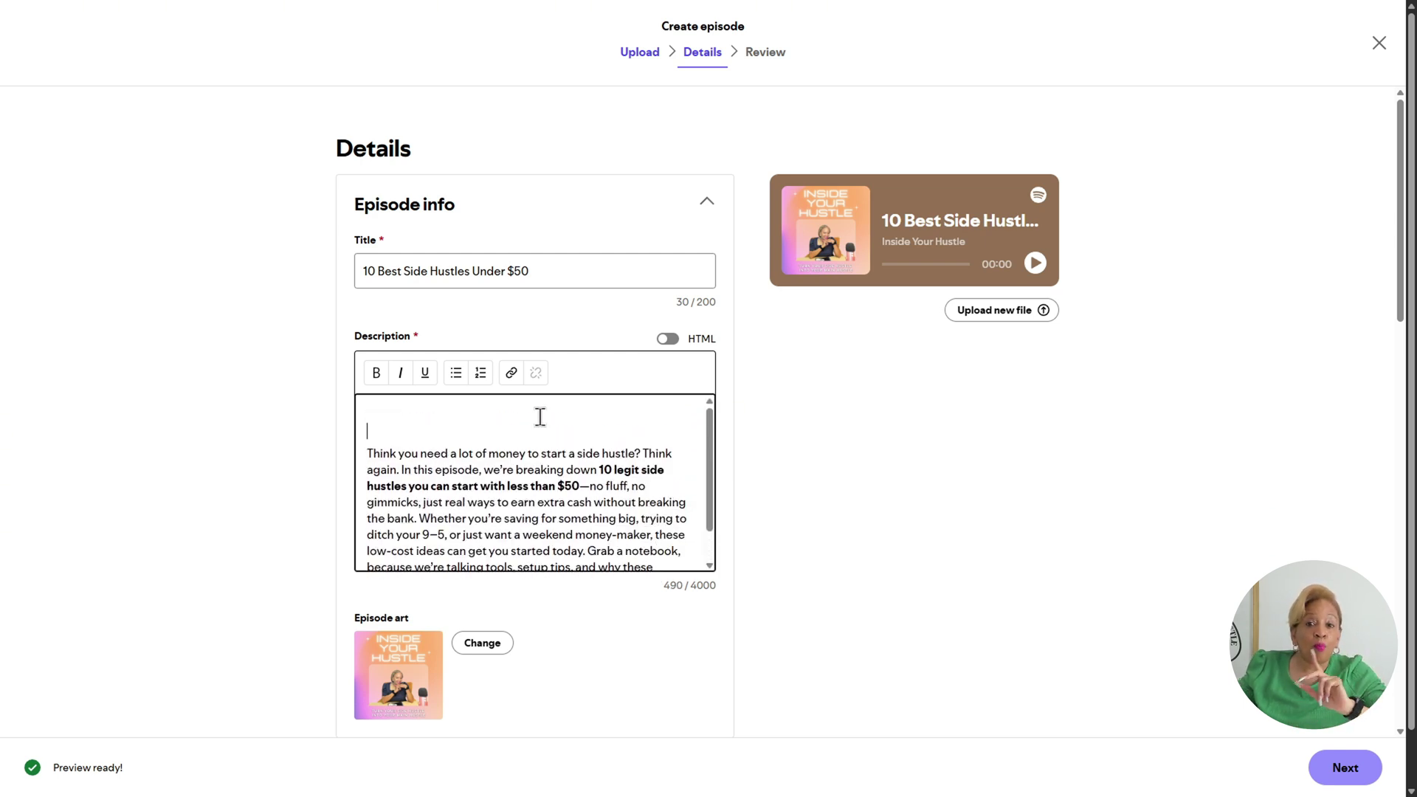
pyautogui.press('BackSpace')
pyautogui.press('BackSpace')
# Leave the optional episode settings at their defaults and proceed to the Review and publish page to check the summary.
pyautogui.scroll(-5, 848, 451)
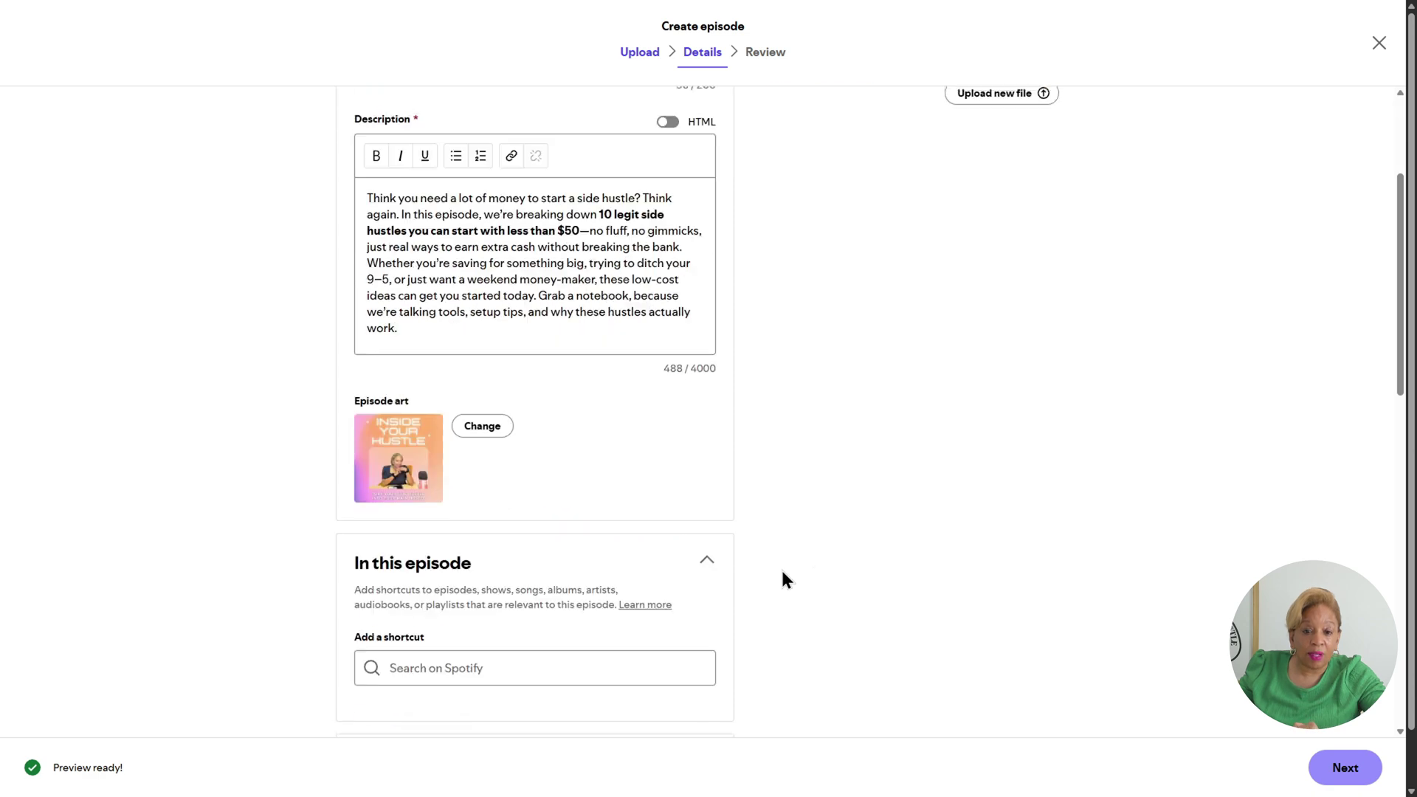
pyautogui.scroll(-7, 738, 506)
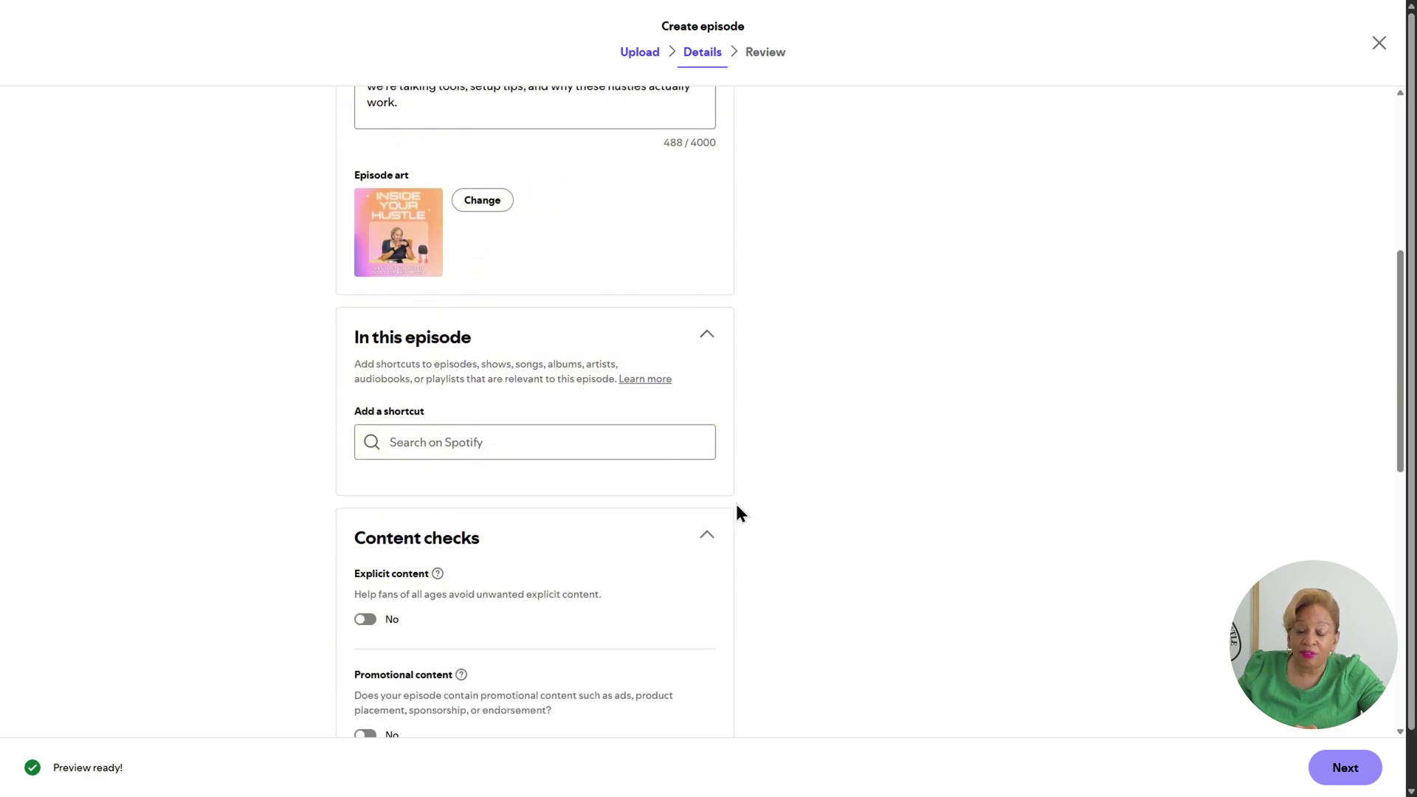
pyautogui.scroll(-4, 741, 513)
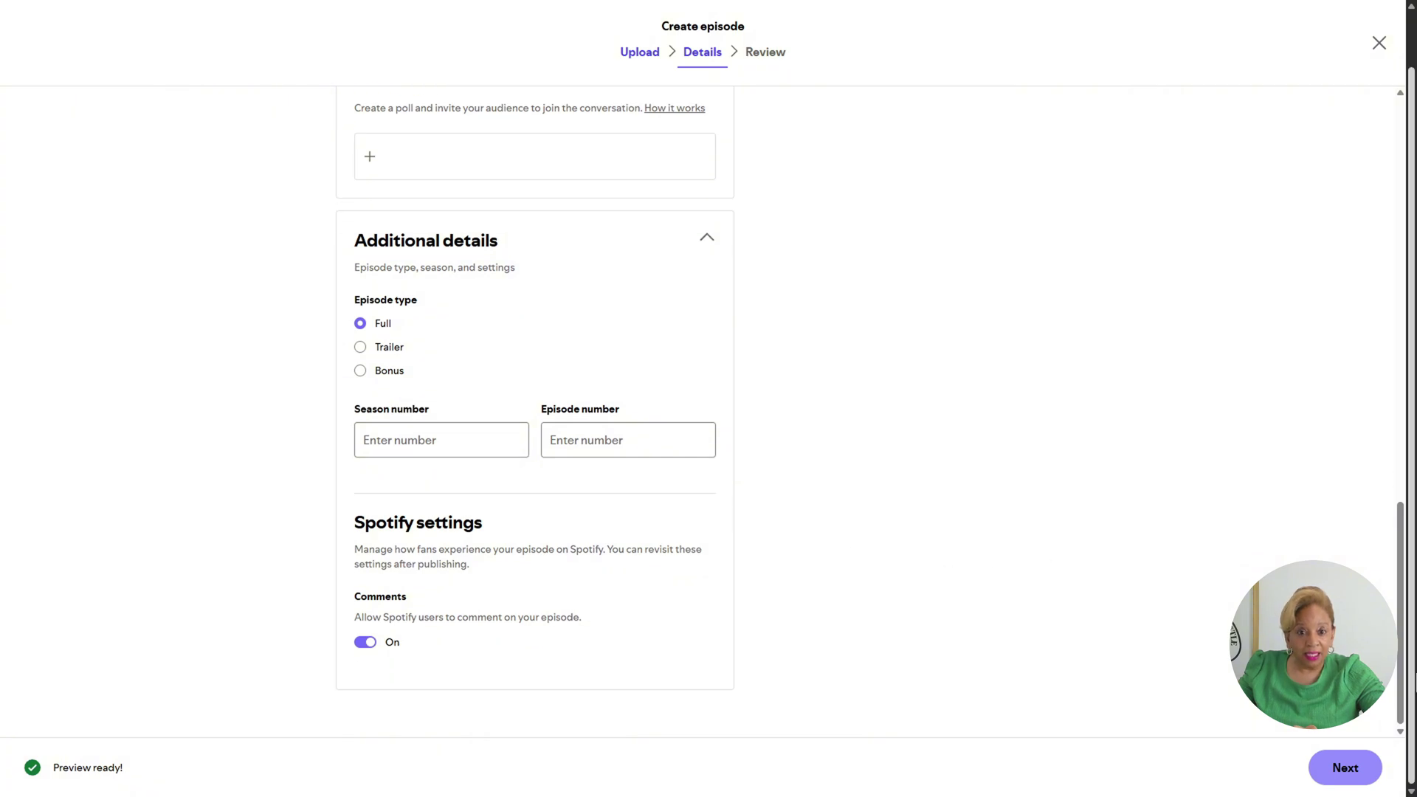
pyautogui.click(1377, 781)
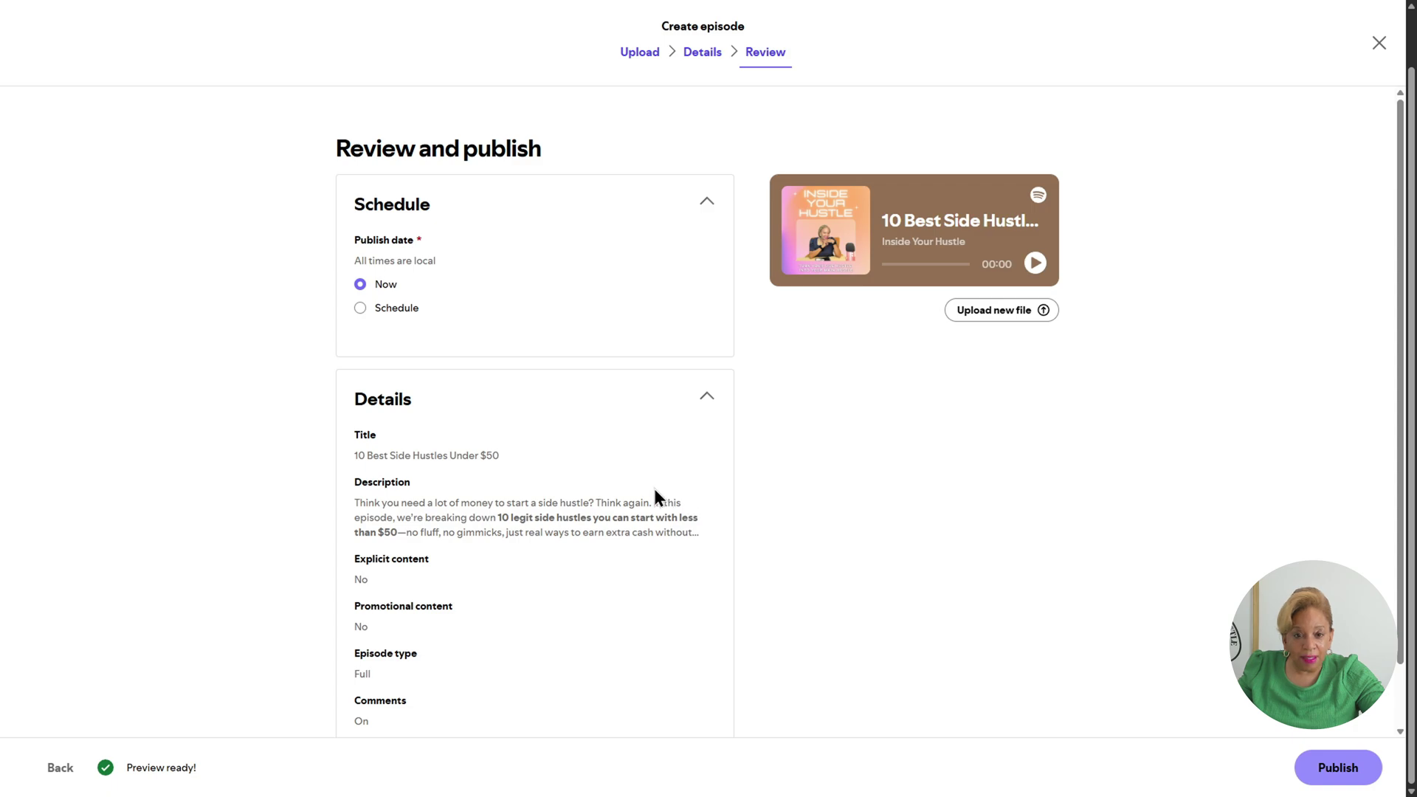
pyautogui.scroll(-1, 1063, 668)
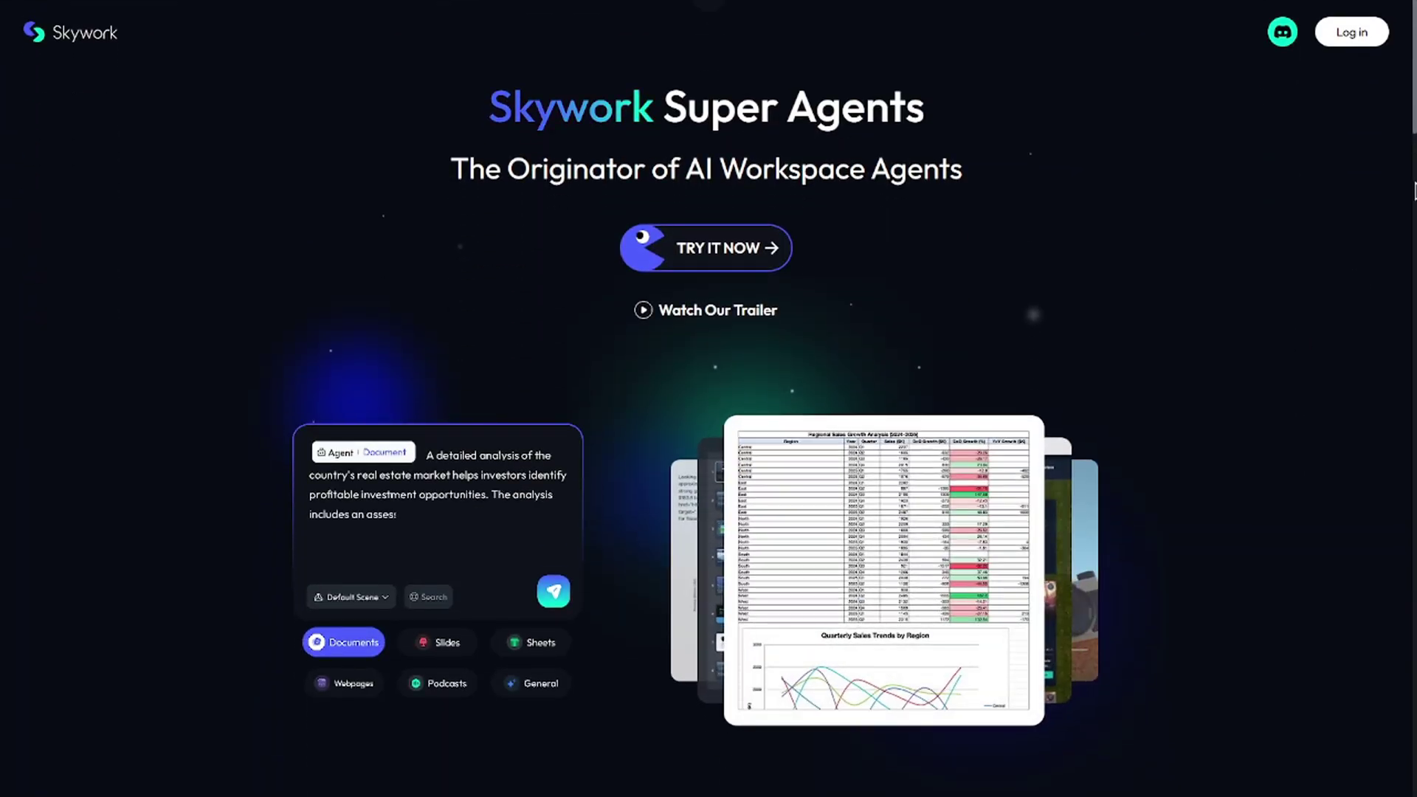
# Look through the Skywork landing page, including its intro video, sample projects, data privacy statement and benchmark chart.
pyautogui.scroll(-3, 1415, 192)
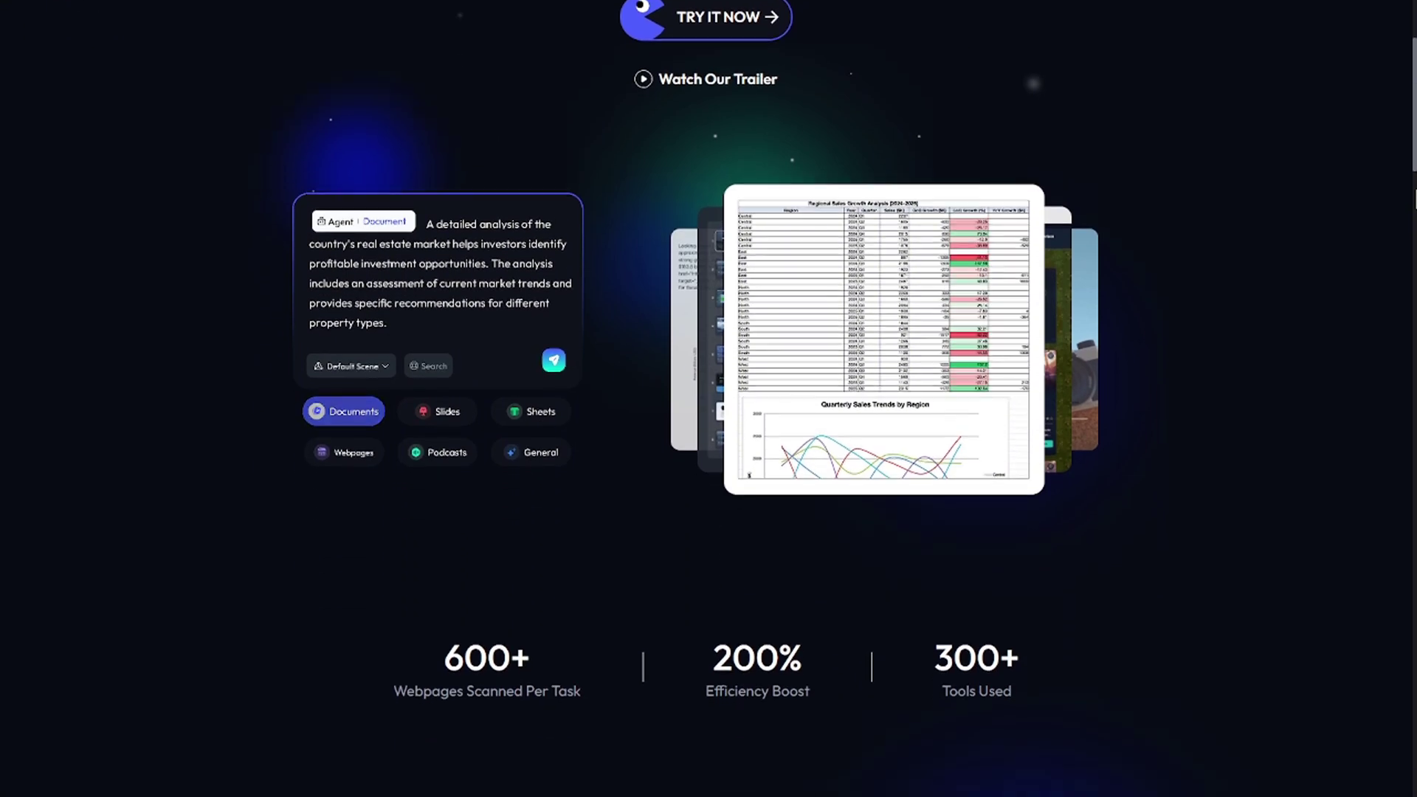
pyautogui.scroll(-12, 1415, 192)
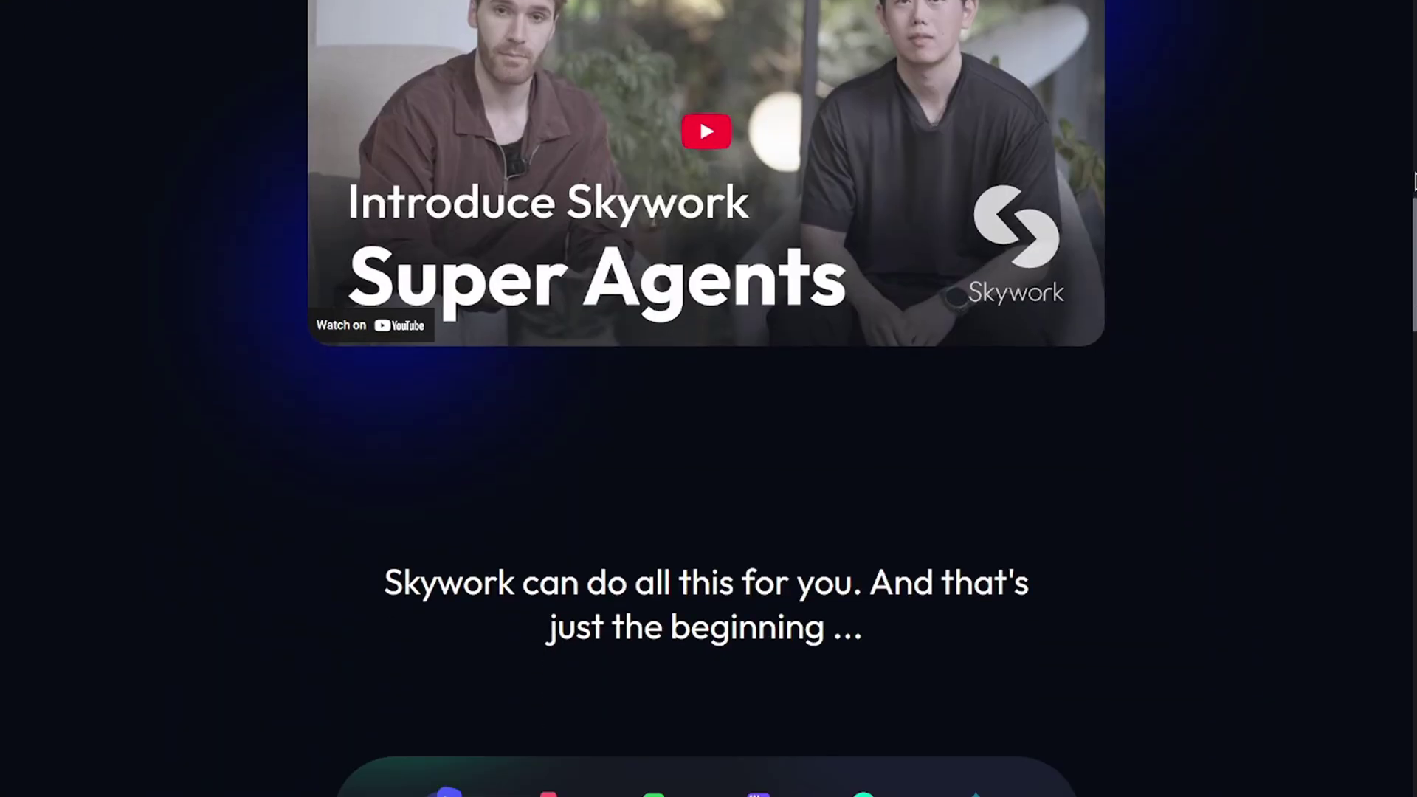
pyautogui.scroll(-10, 1415, 181)
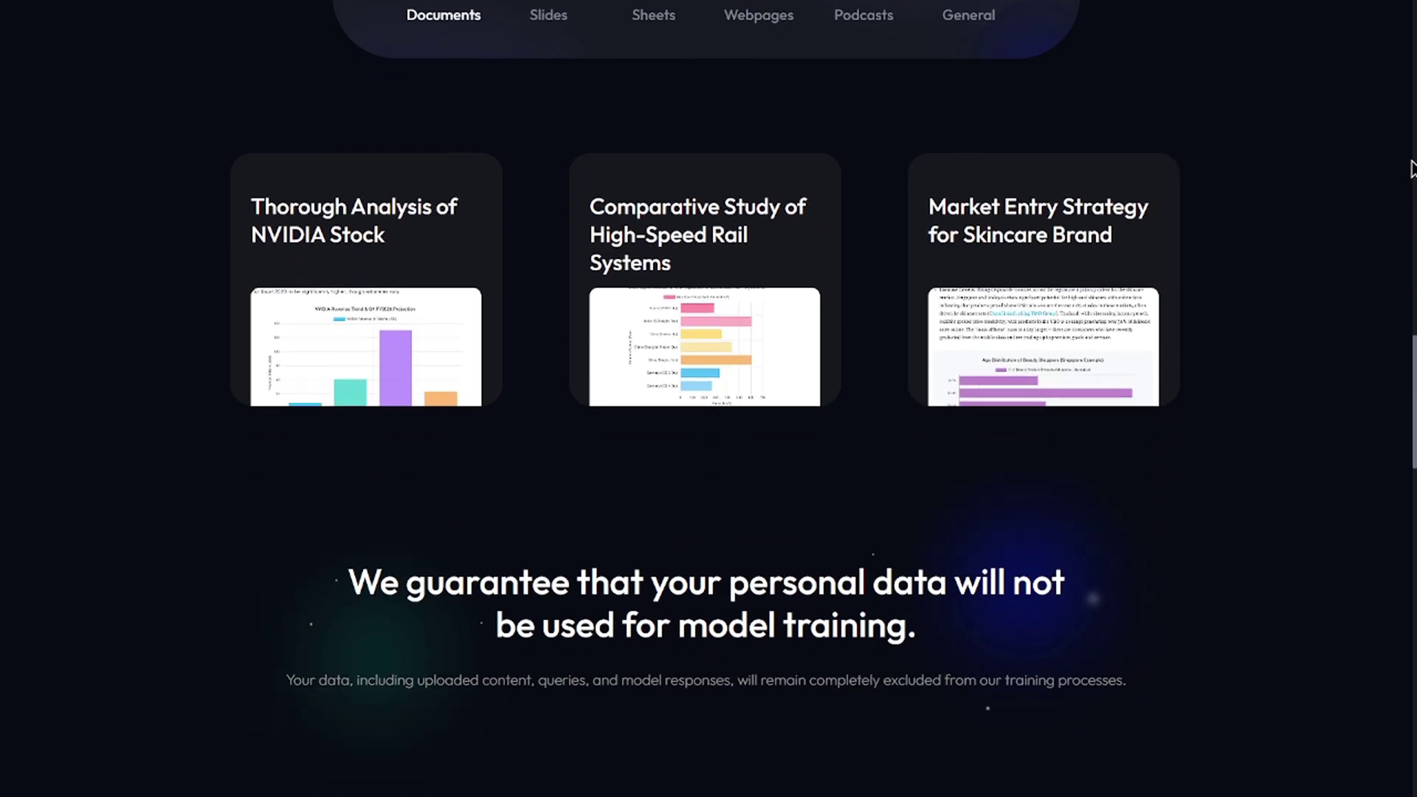
pyautogui.scroll(-10, 1411, 168)
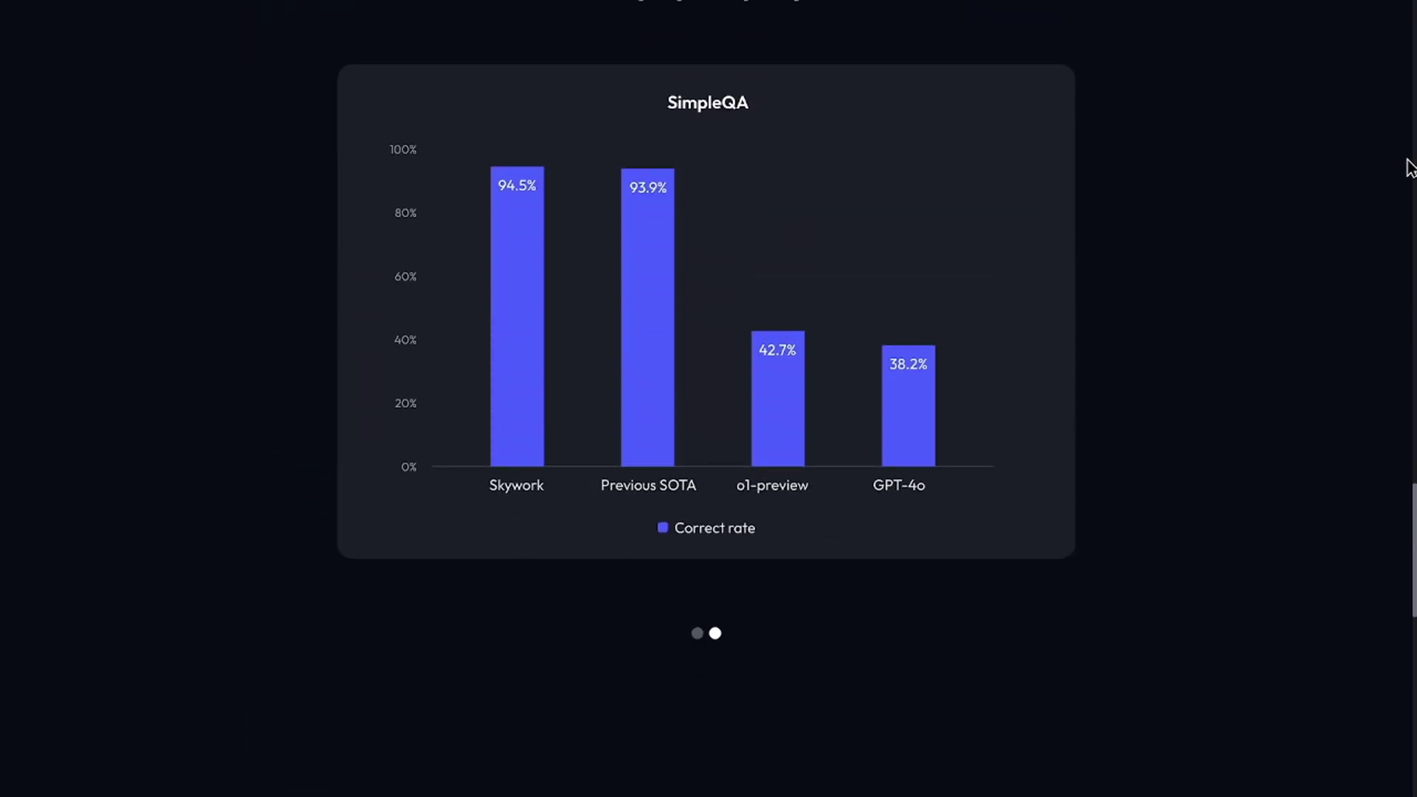
pyautogui.scroll(-5, 1412, 169)
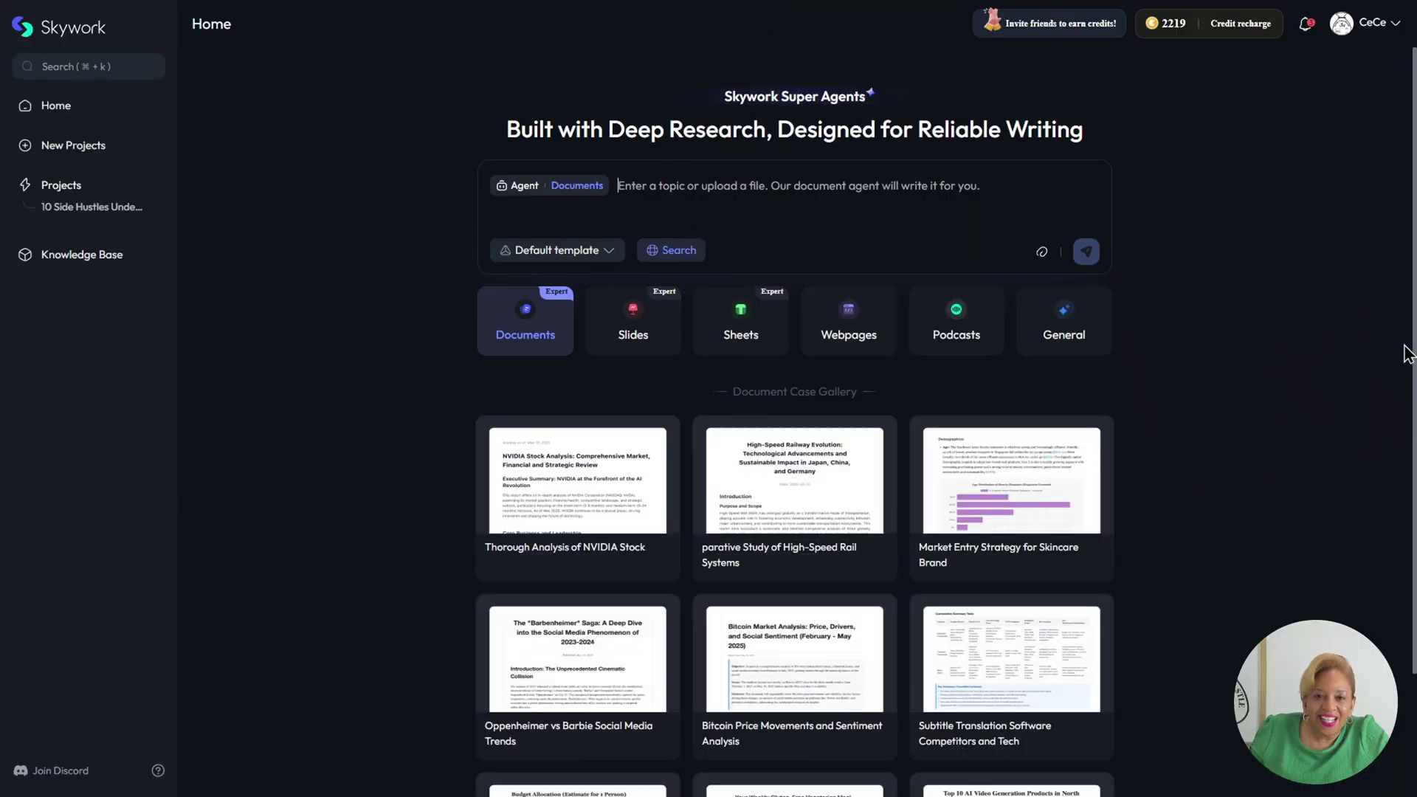
# Submit the prompt "5 ways to start saving more money as a blog" to Skywork's Documents agent.
pyautogui.write('5 ways')
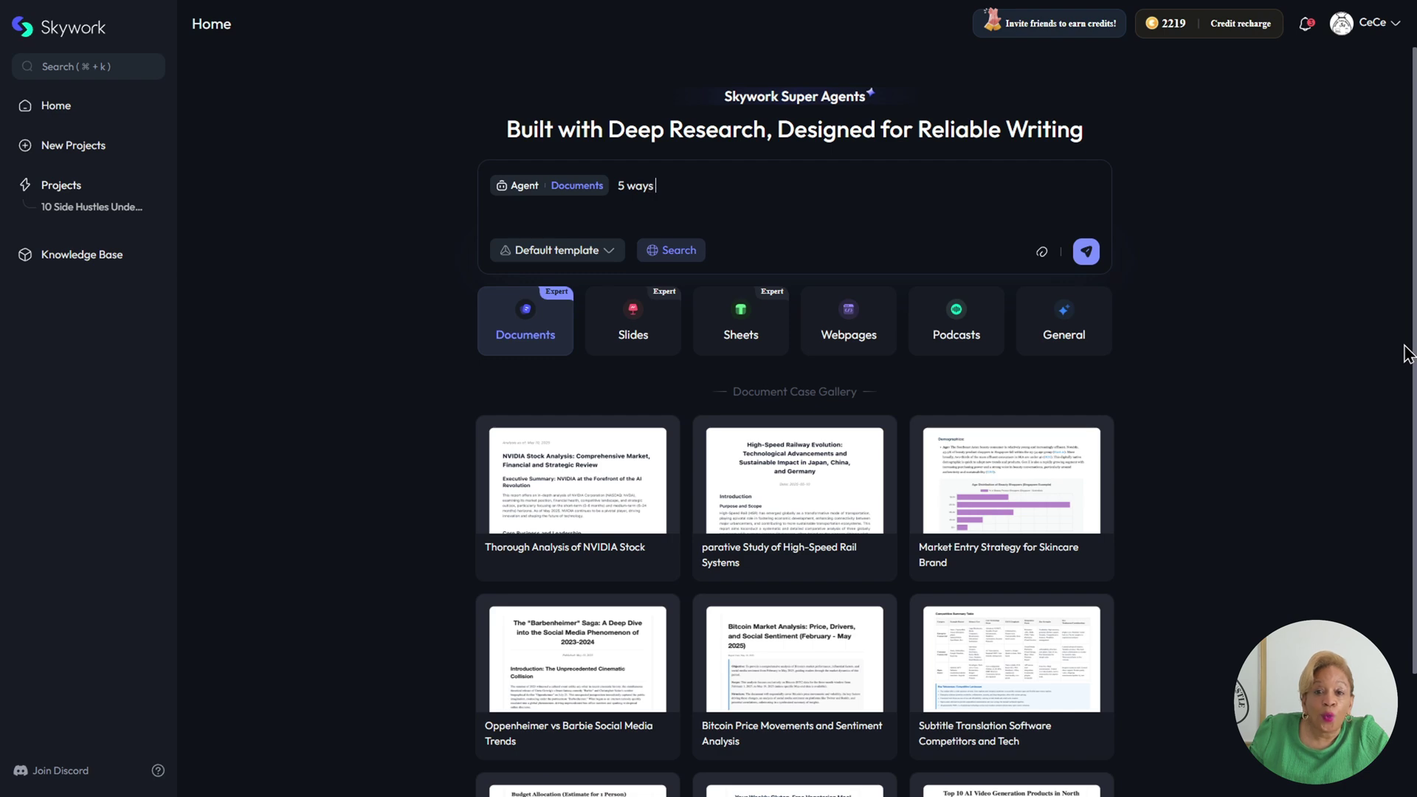
pyautogui.write(' to start sab')
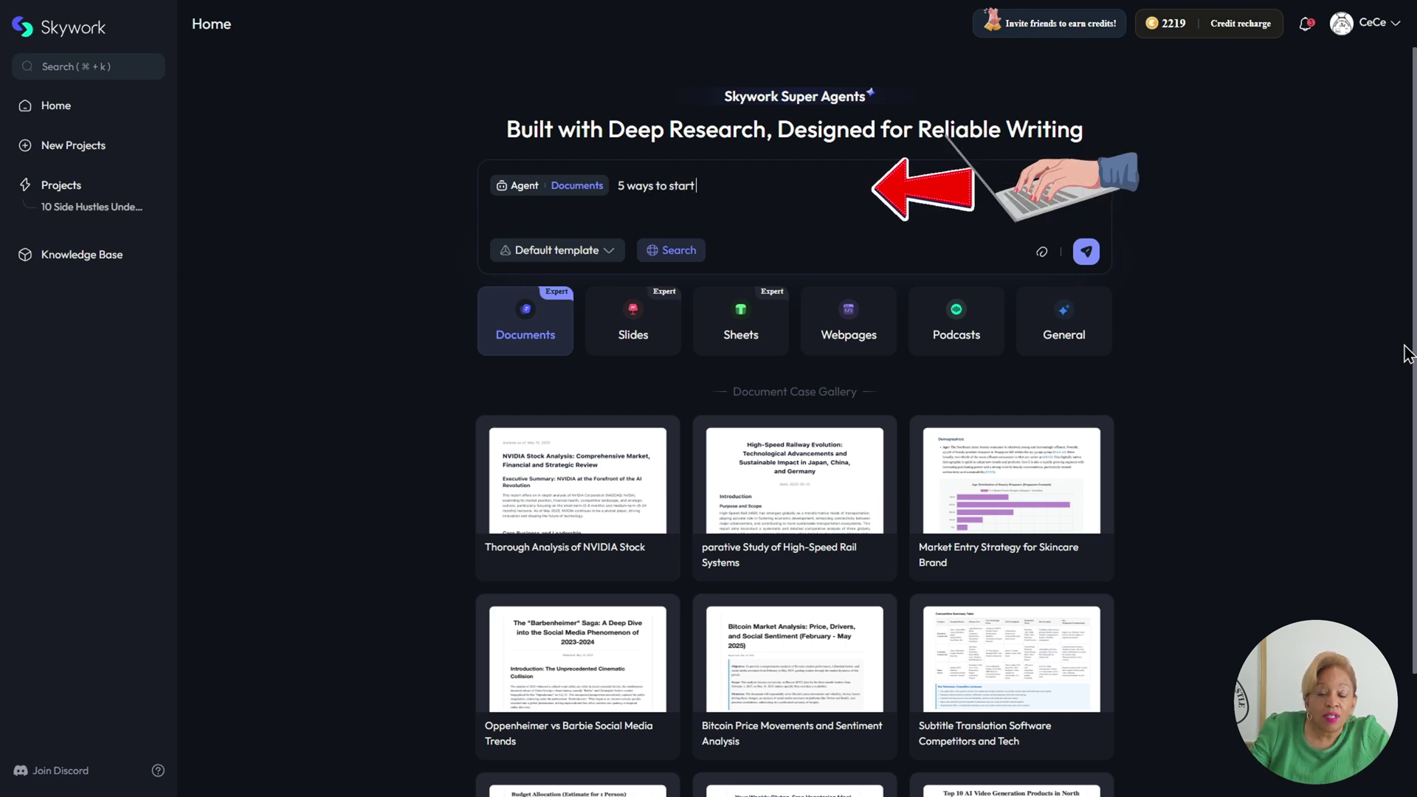
pyautogui.press('BackSpace')
pyautogui.write('ving more money as a blog')
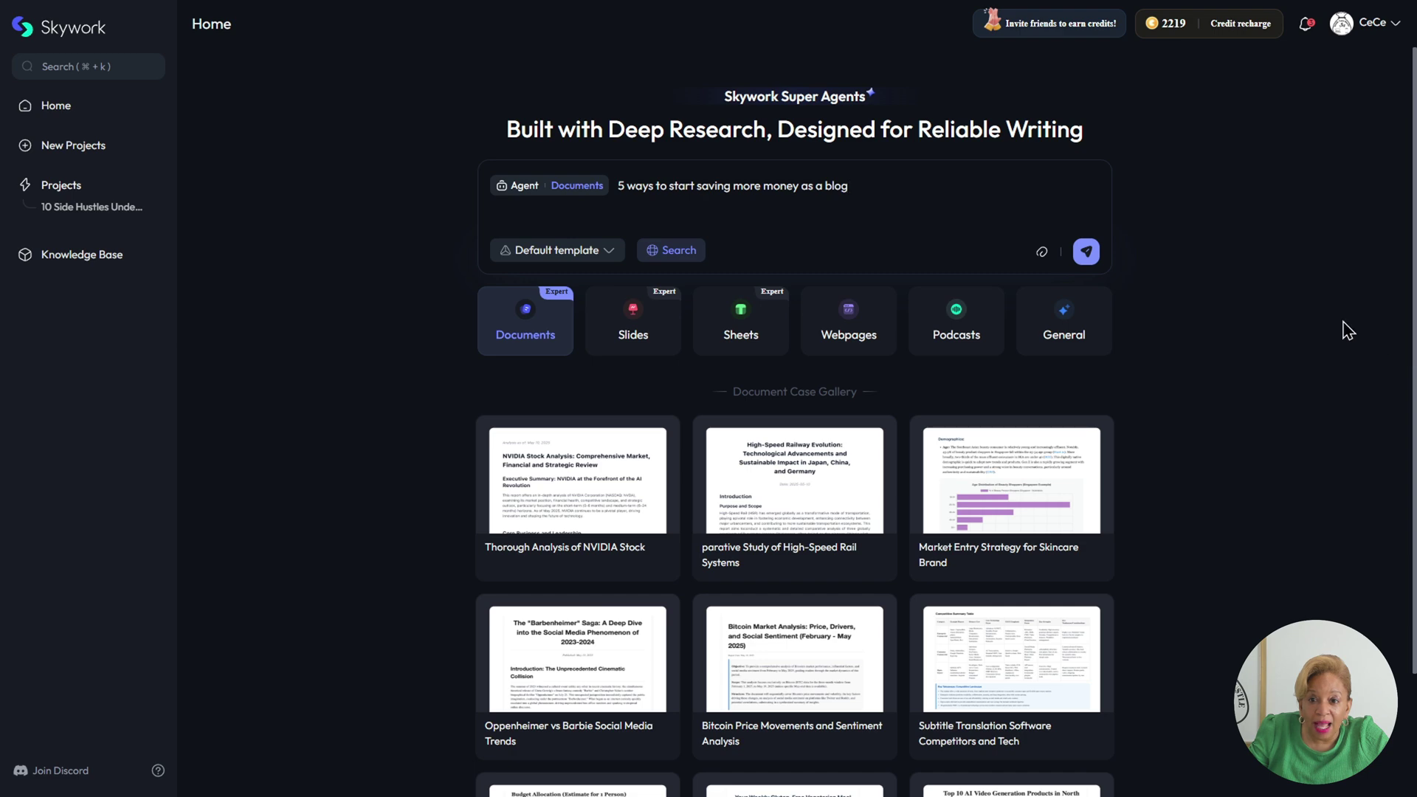
pyautogui.click(1087, 253)
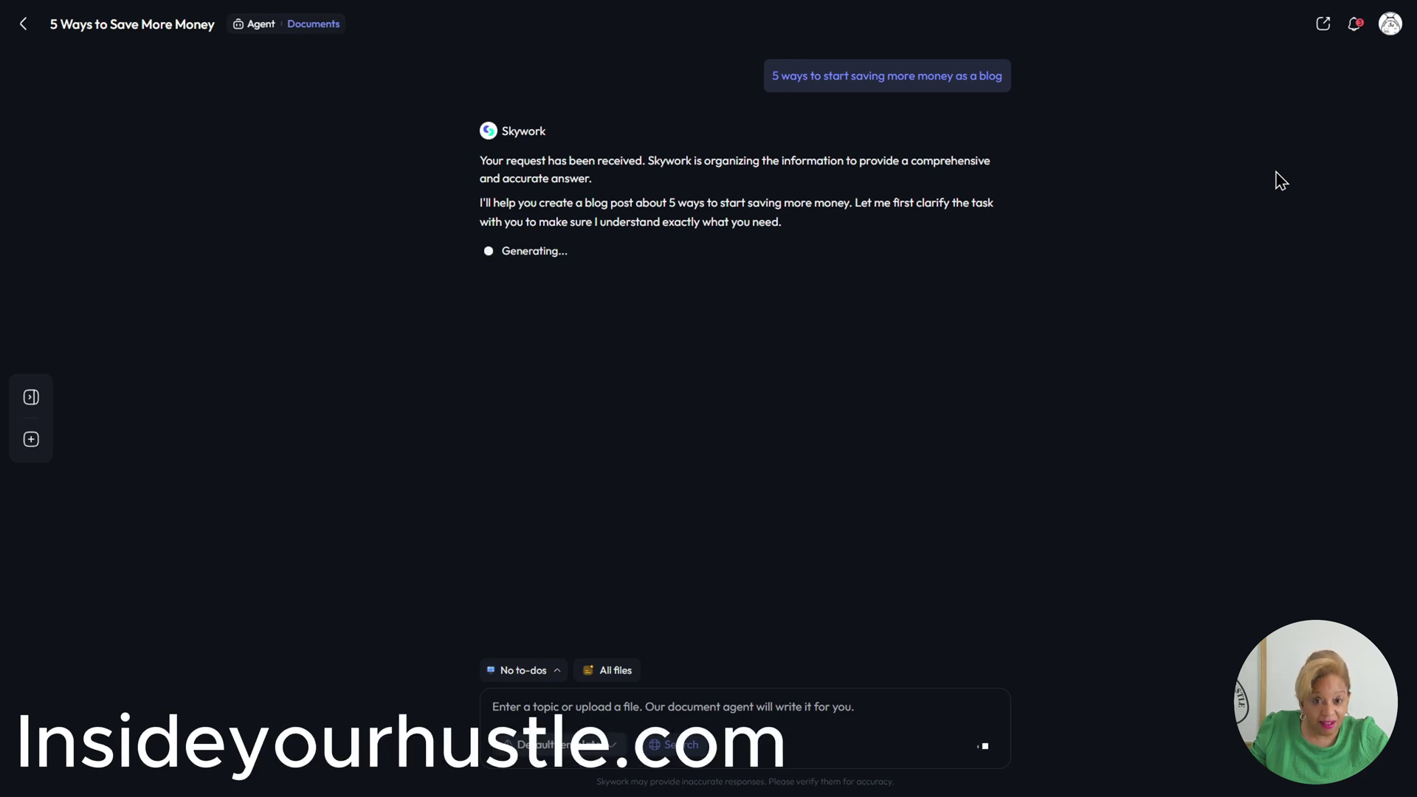
# Choose suggested title 3, "Save Smart, Live Rich: 5 Money-Saving Tips Anyone Can Follow", and Beginners as the target audience.
pyautogui.scroll(5, 1082, 253)
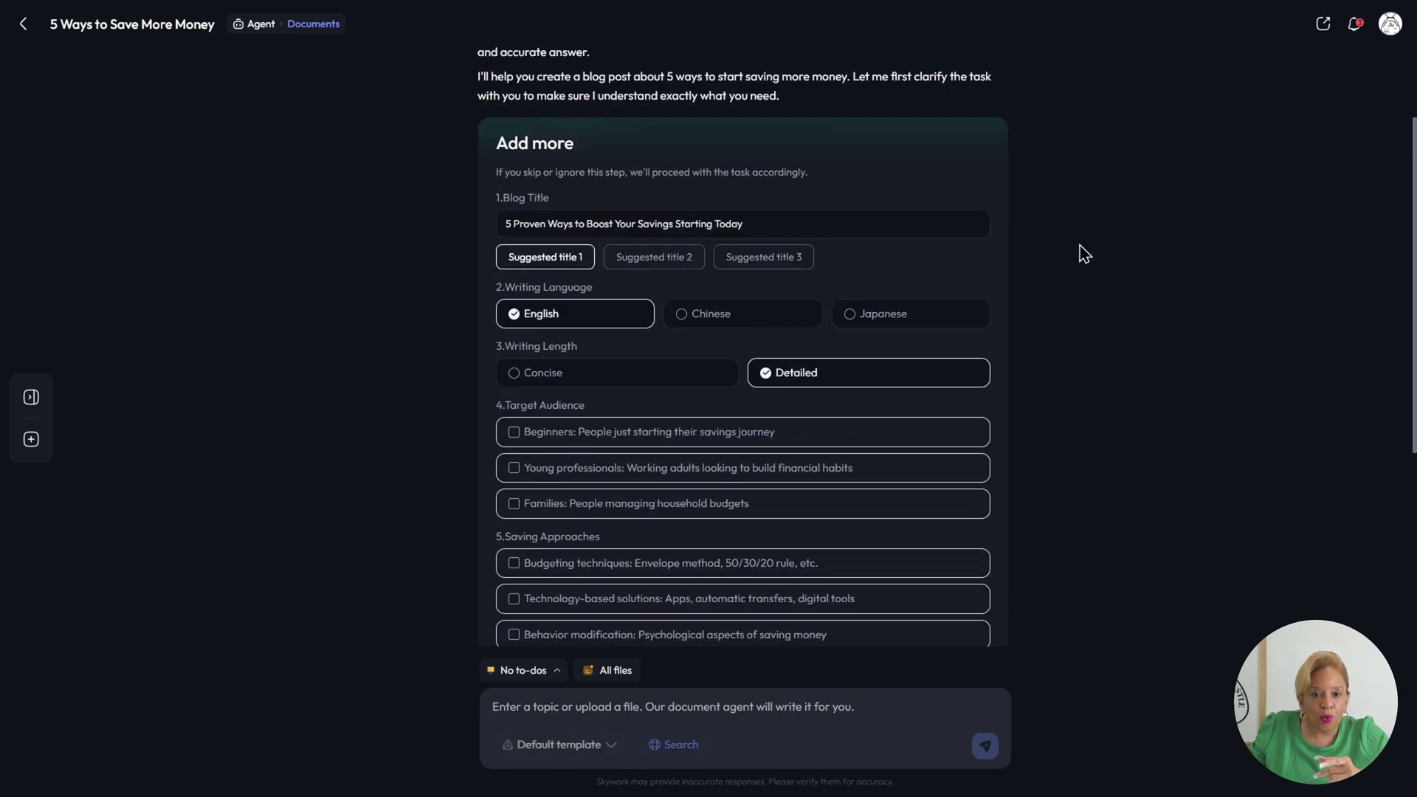
pyautogui.click(764, 282)
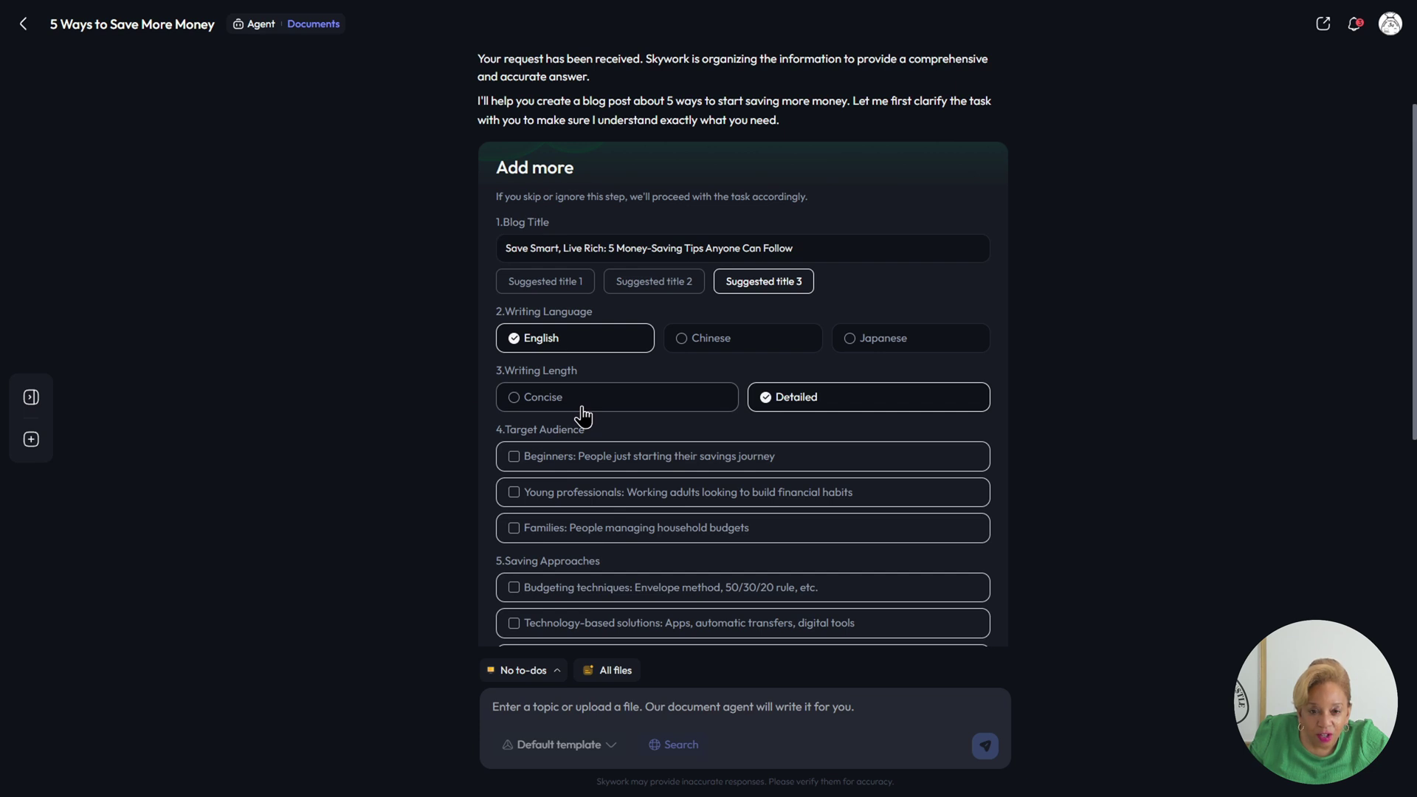
pyautogui.scroll(-3, 611, 452)
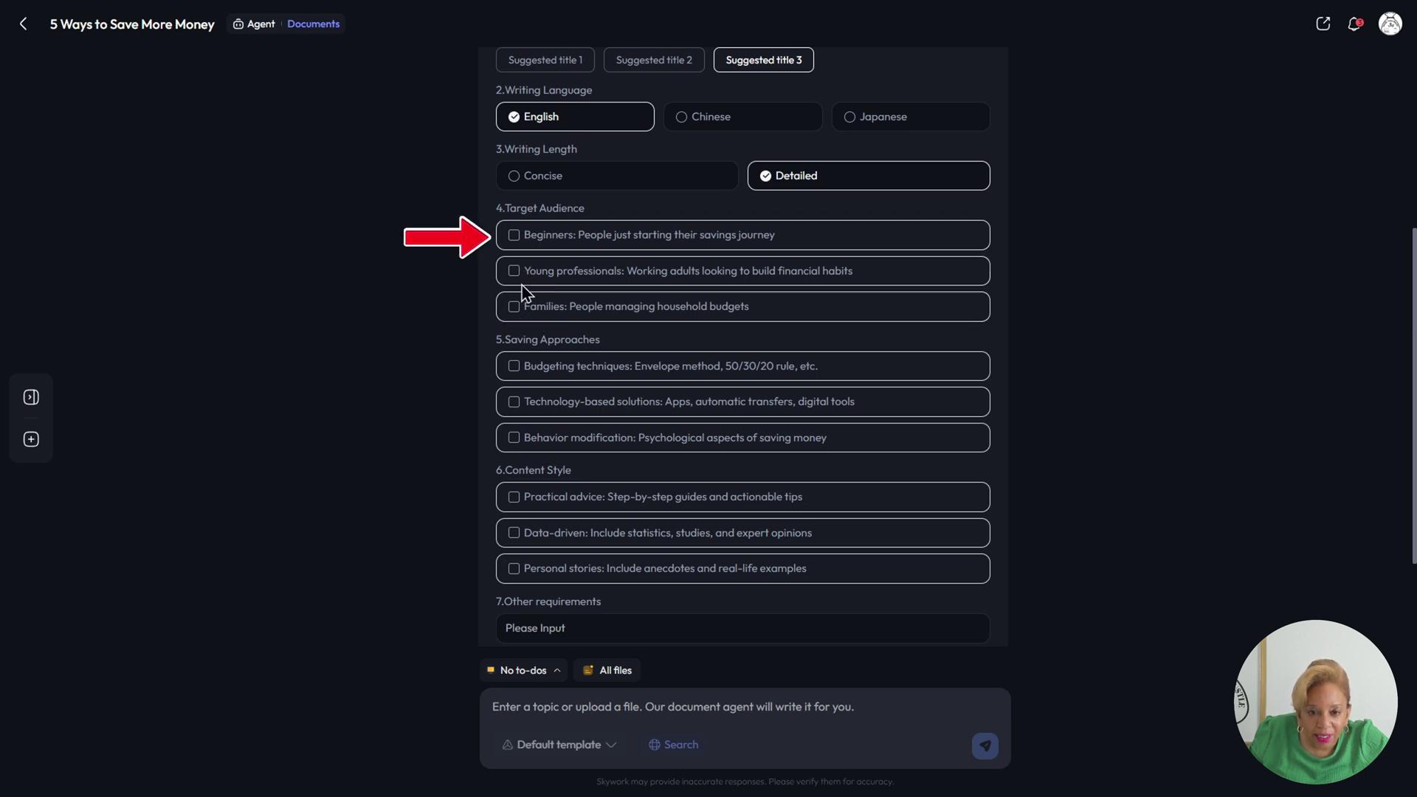
pyautogui.click(513, 235)
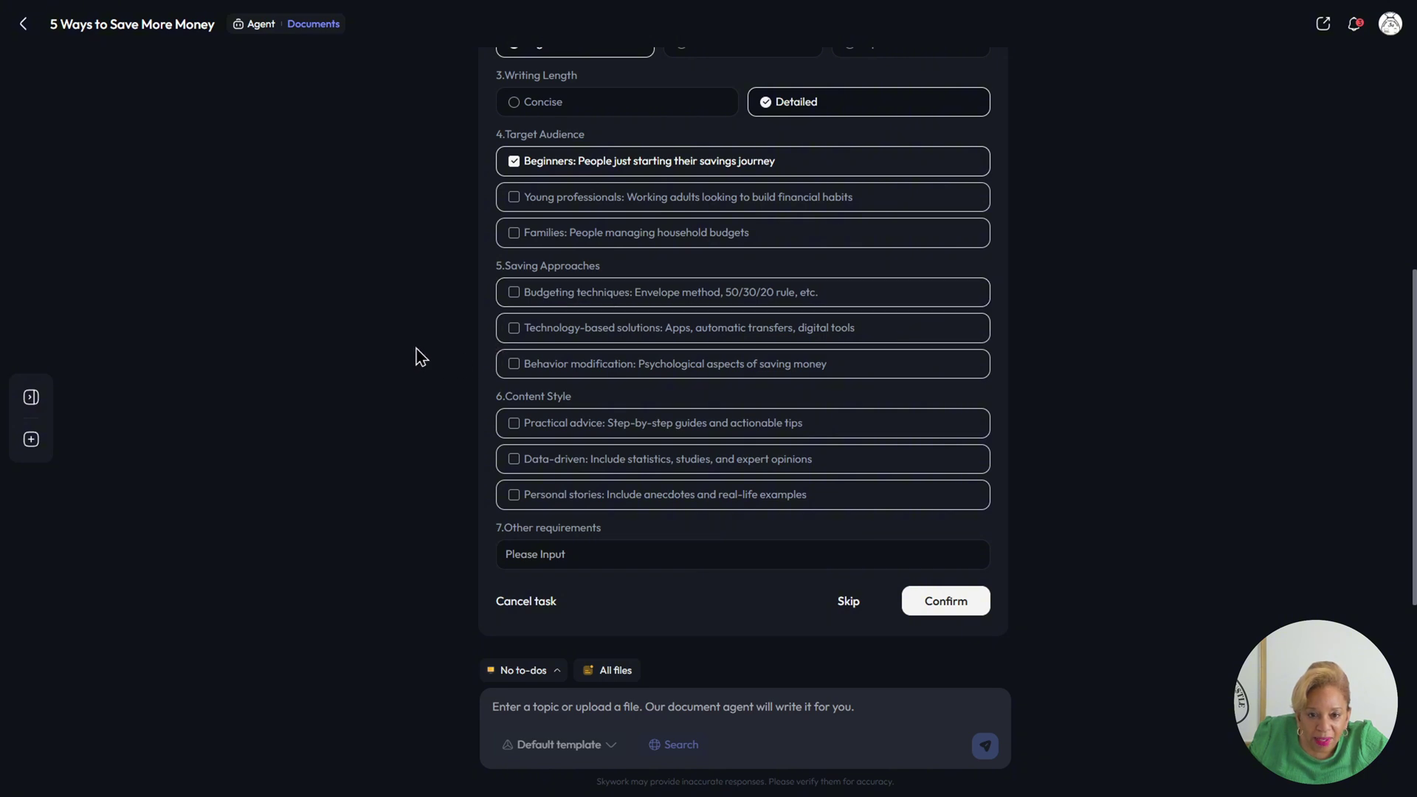
# Select Behavior modification as the saving approach and only Practical advice as the content style, and confirm the blog requirements.
pyautogui.click(514, 364)
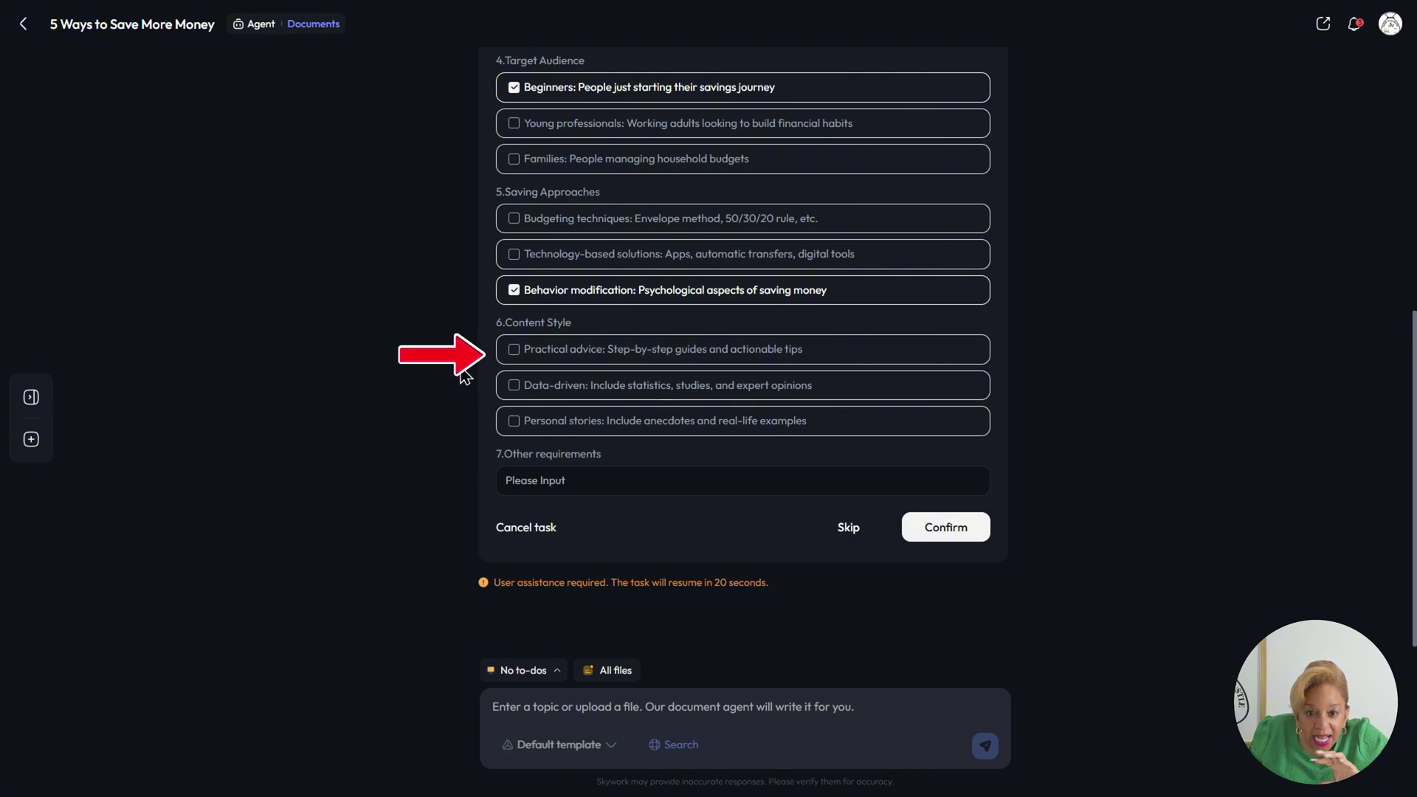
pyautogui.click(501, 356)
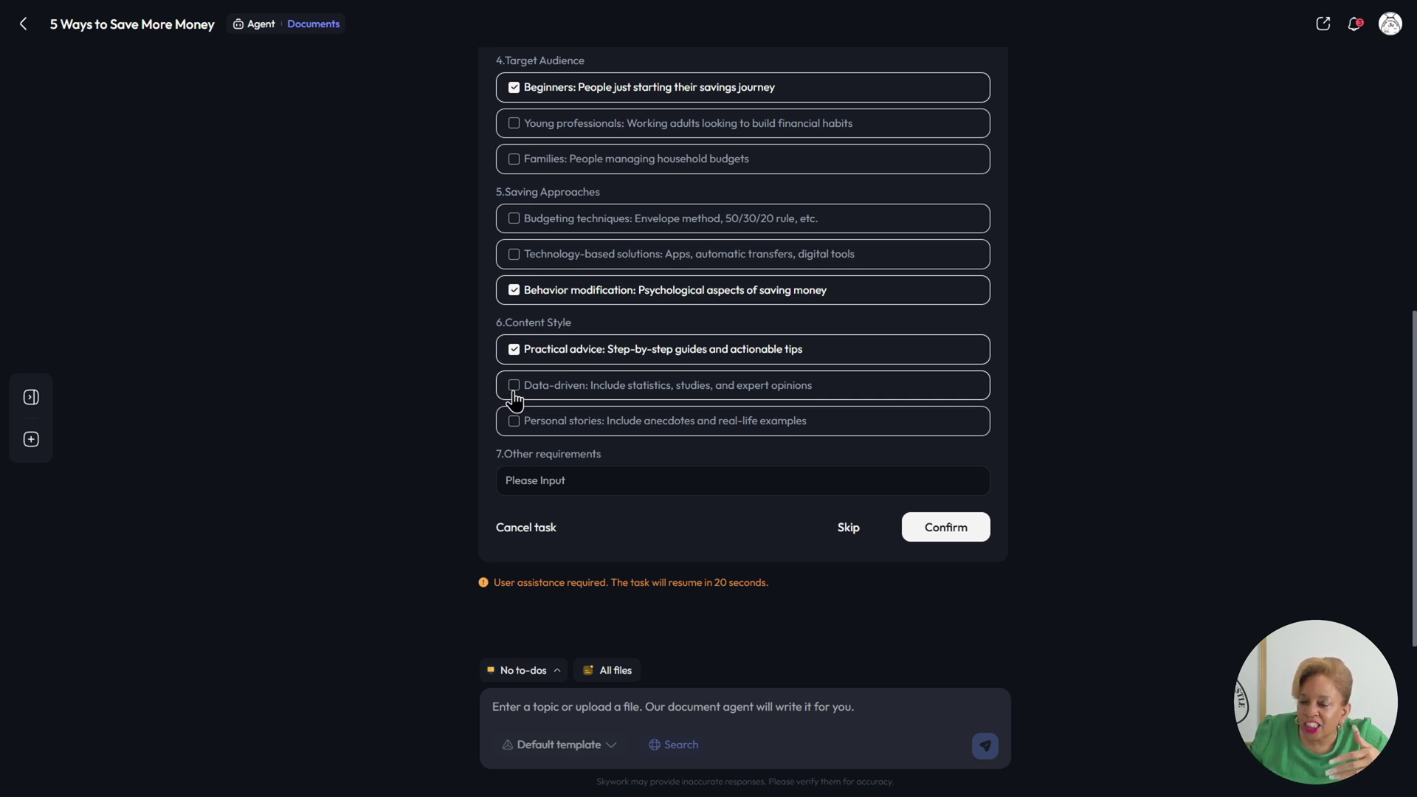
pyautogui.click(514, 391)
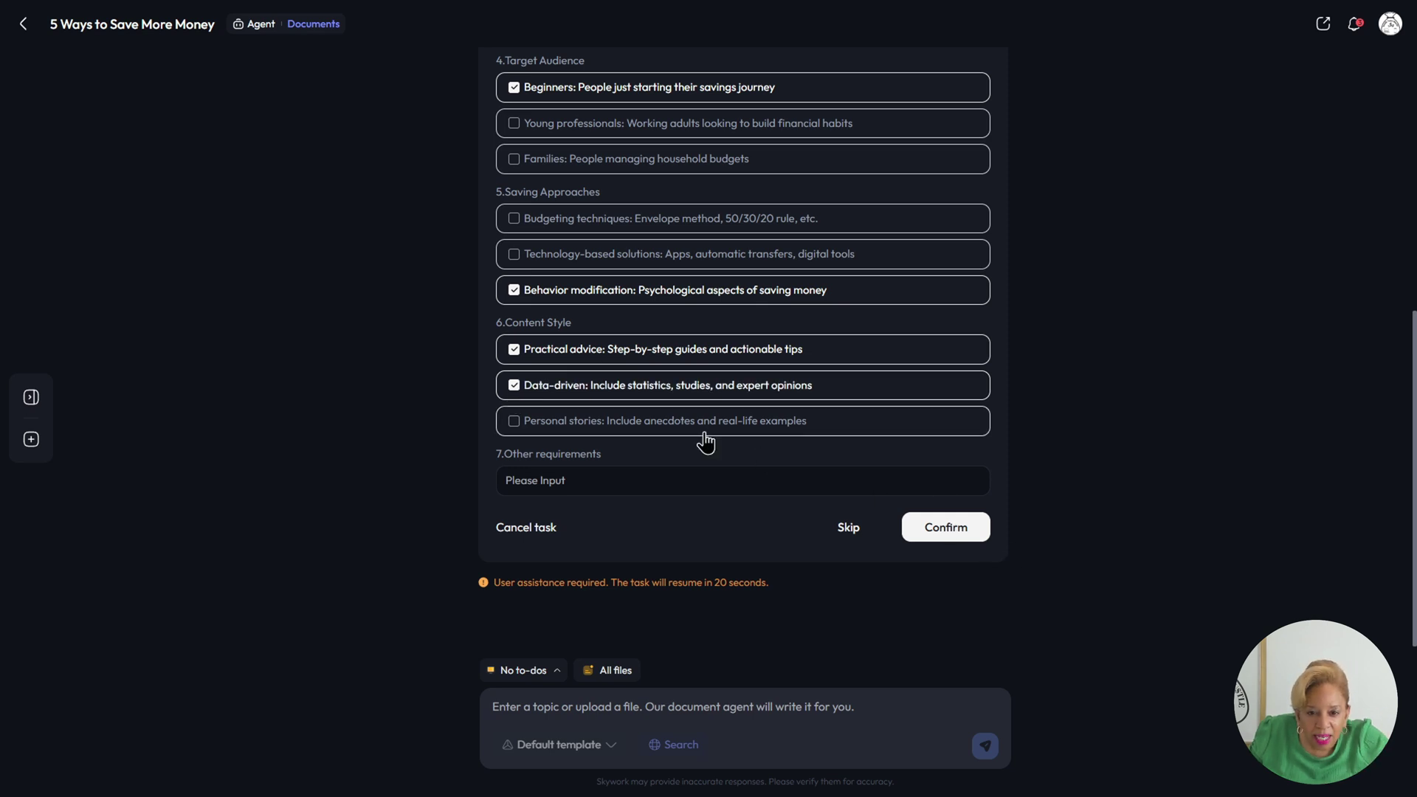
pyautogui.click(515, 387)
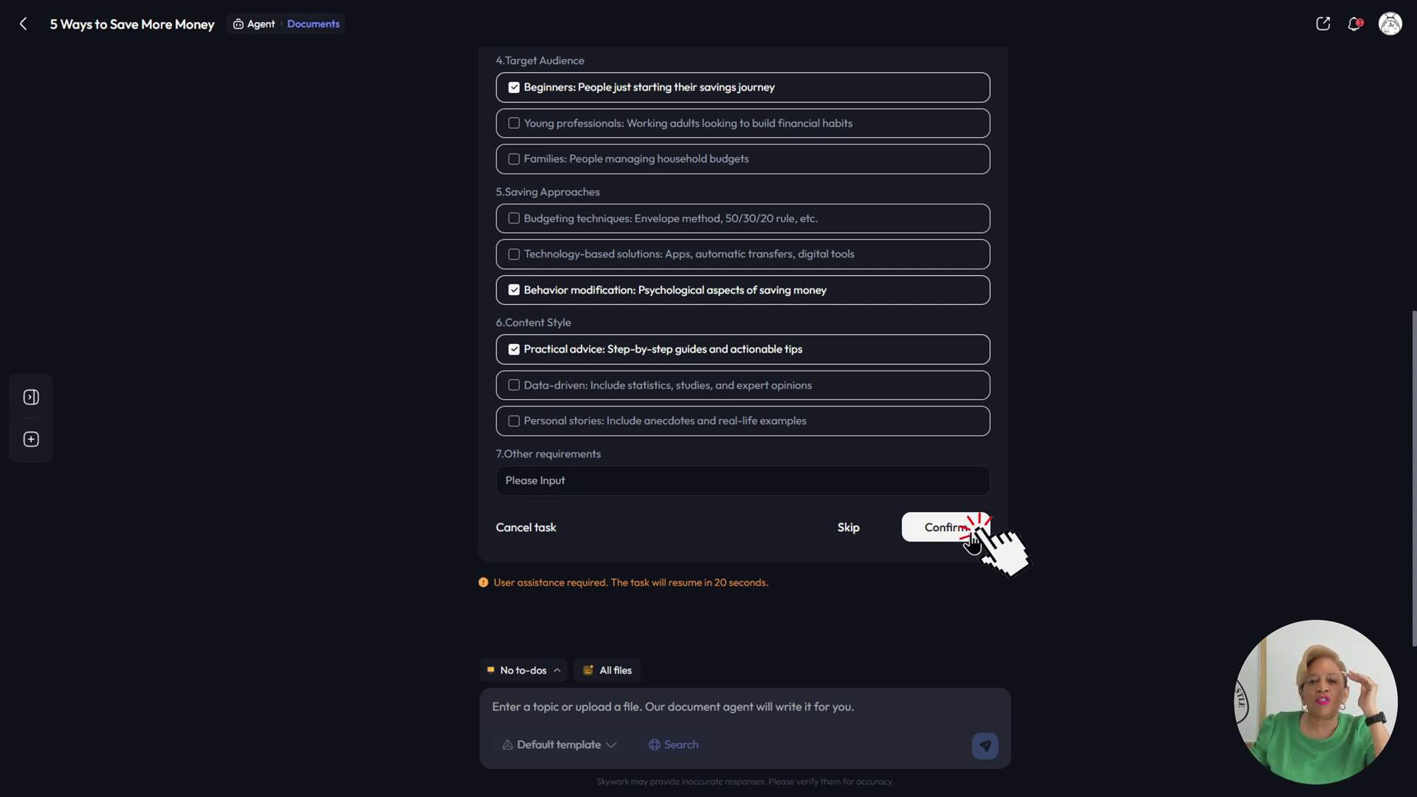
pyautogui.click(945, 529)
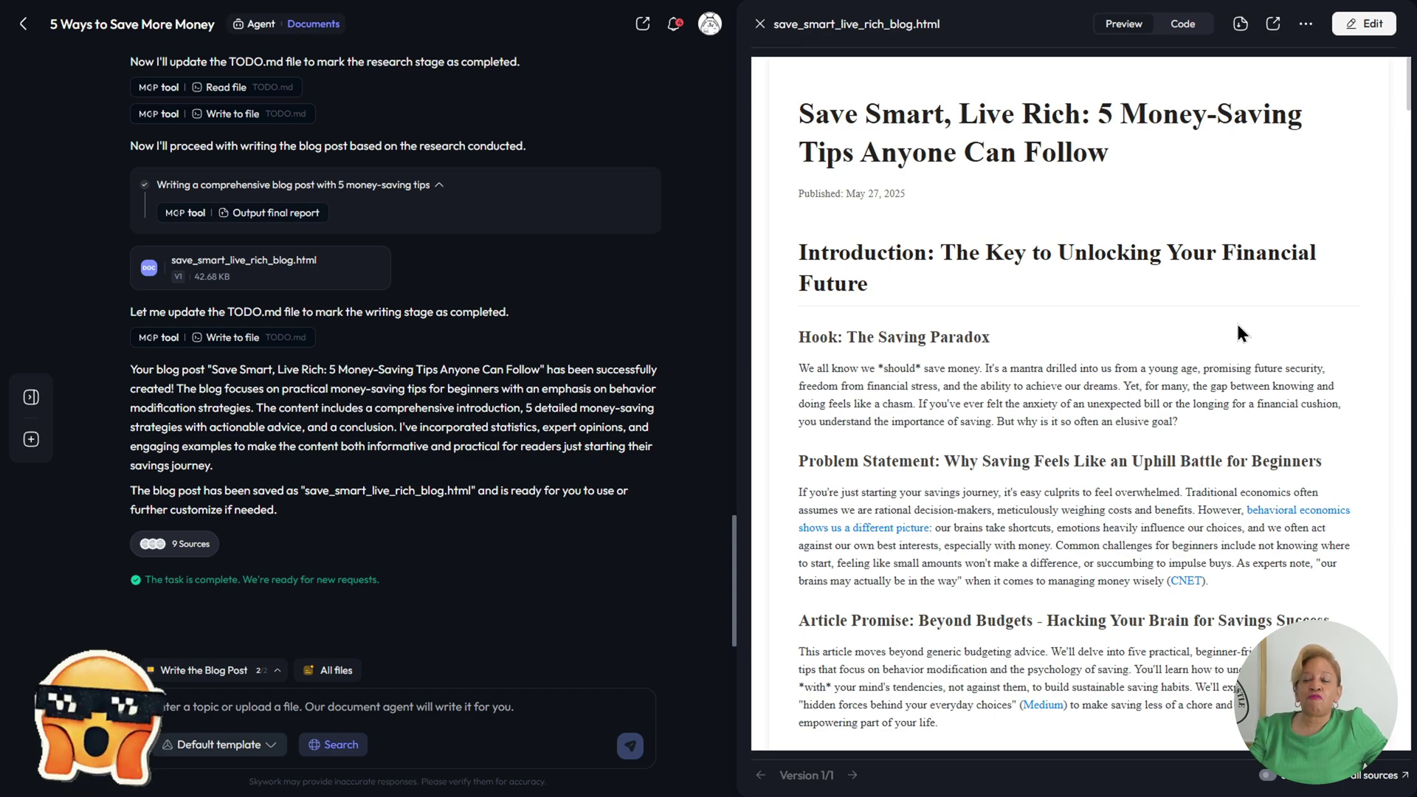
# Read through the generated money-saving blog post from its introduction to the conclusion and return to its beginning.
pyautogui.scroll(-10, 1299, 329)
pyautogui.scroll(-15, 1367, 333)
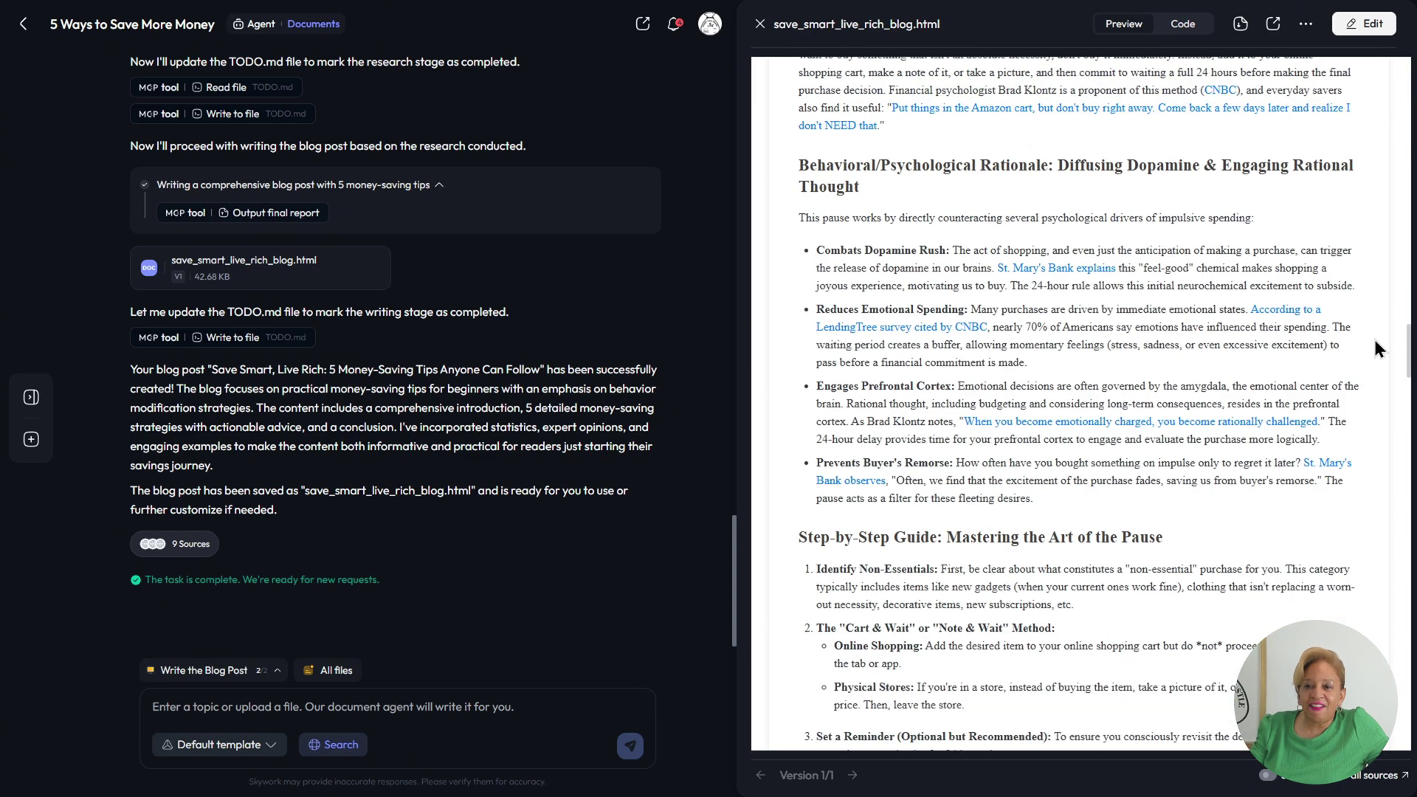
pyautogui.scroll(-15, 1375, 342)
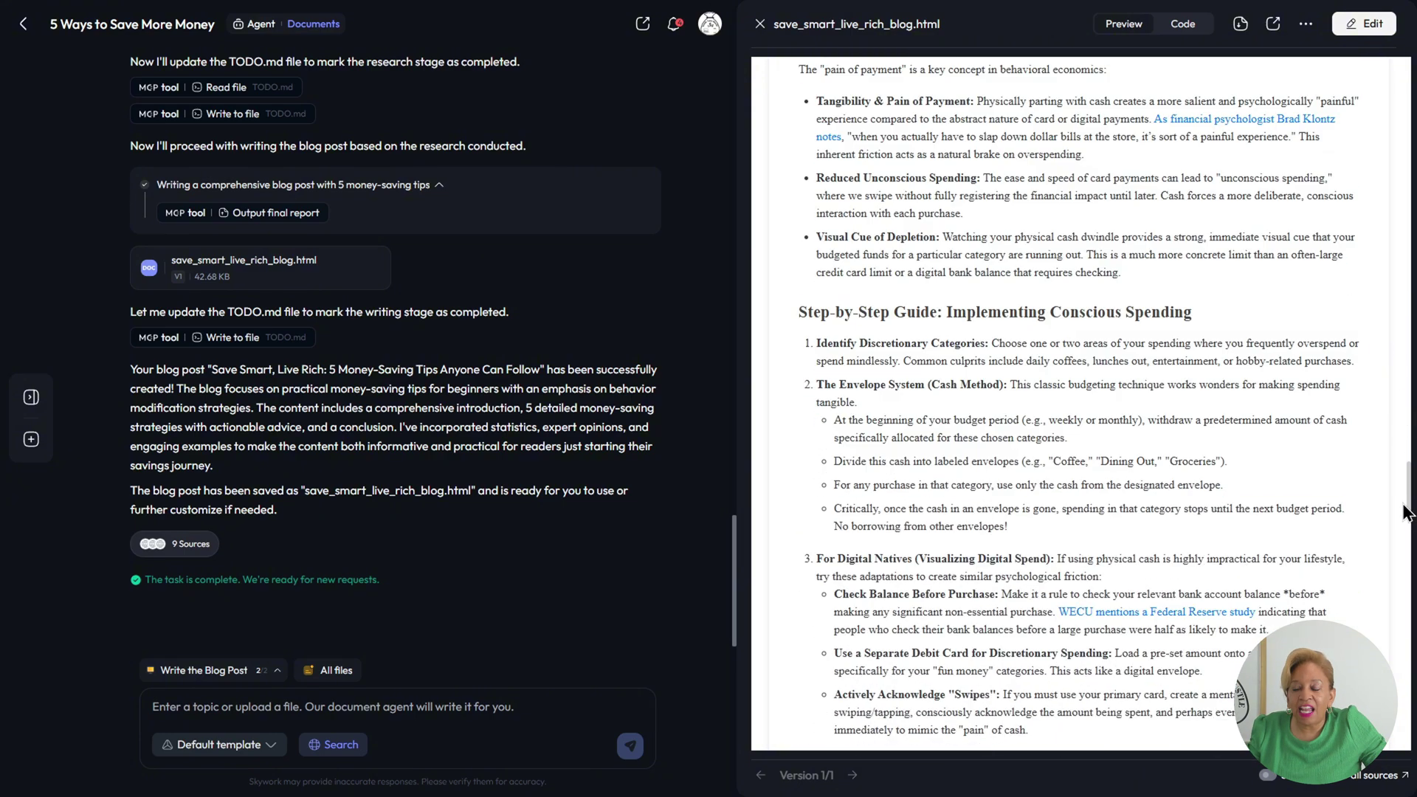
pyautogui.scroll(-8, 1403, 508)
pyautogui.scroll(-20, 1403, 508)
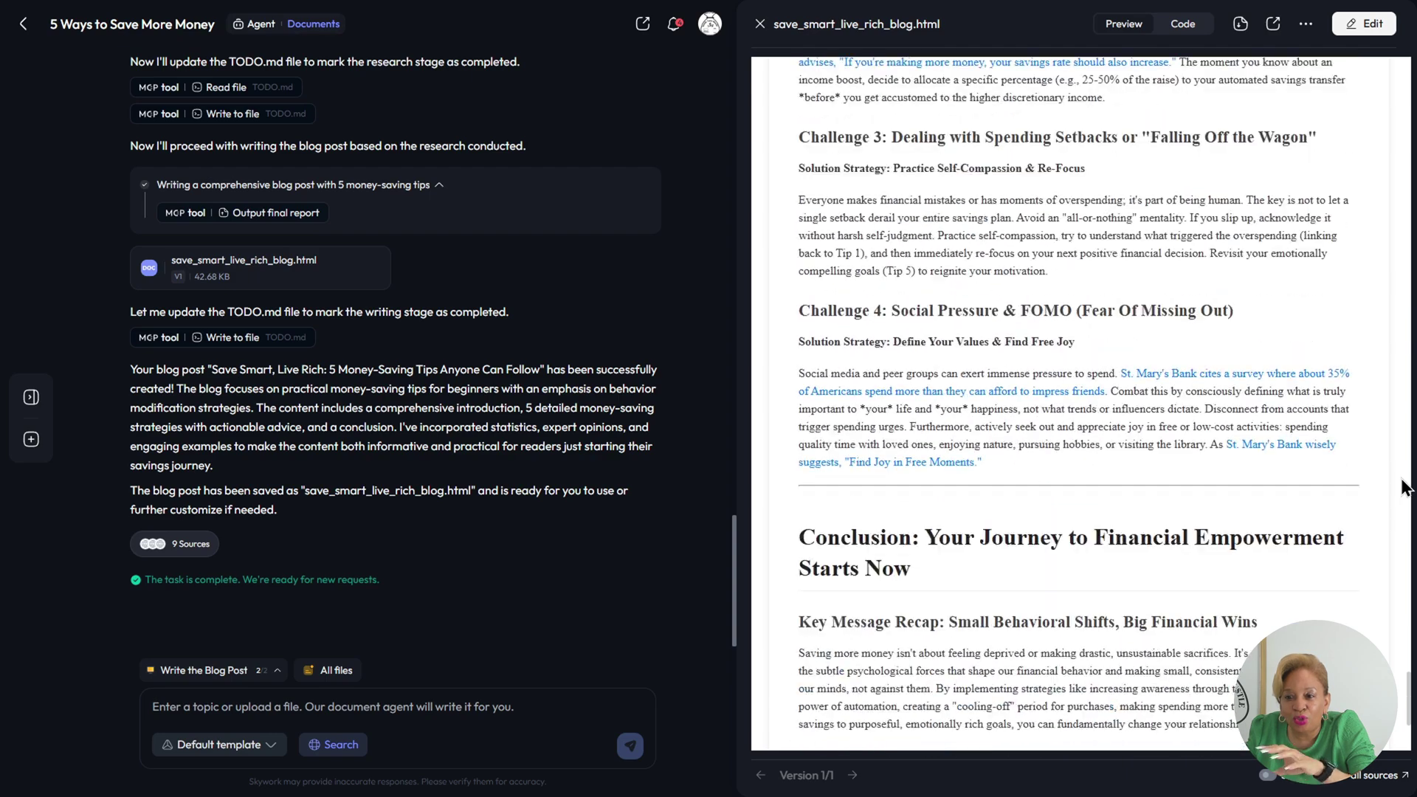
pyautogui.scroll(20, 1411, 729)
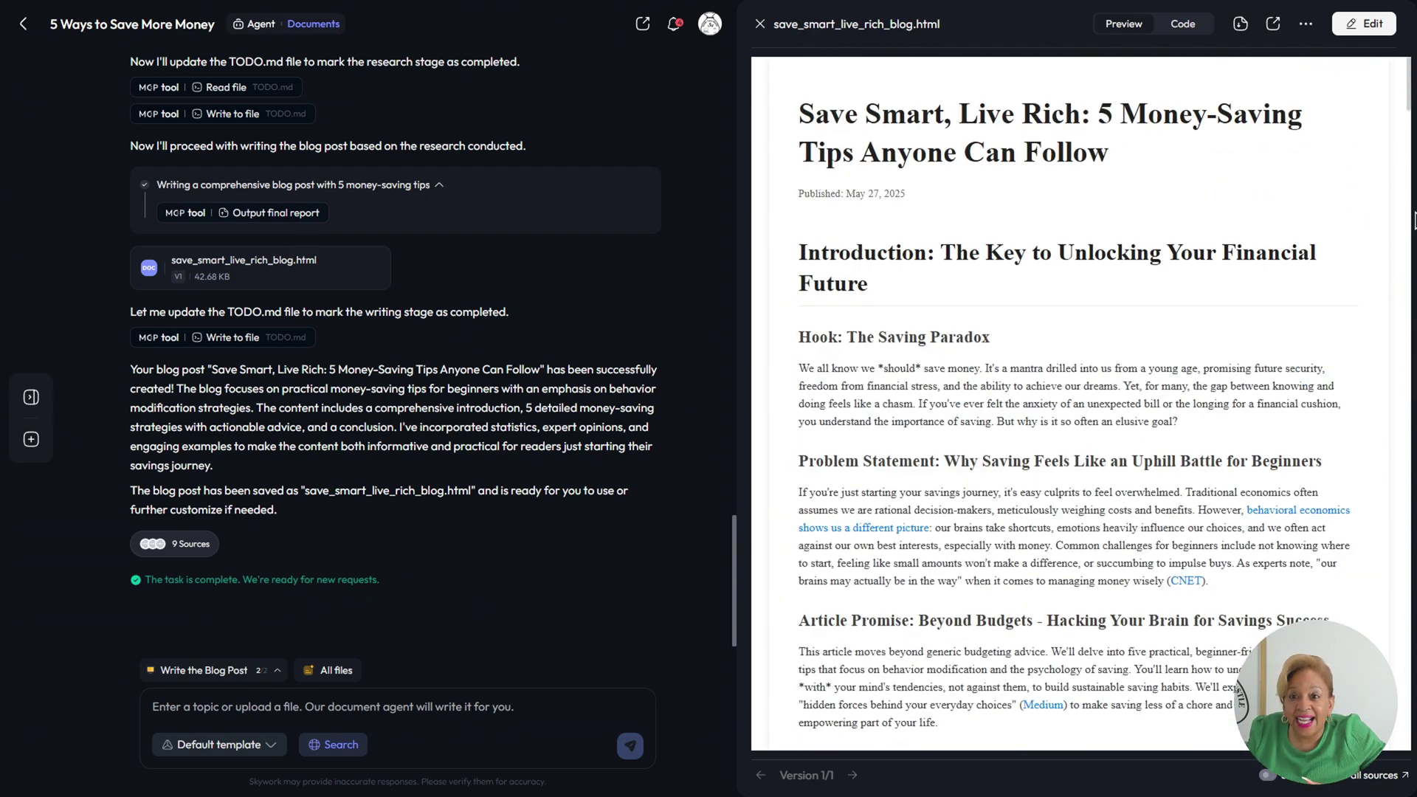
# Download the generated blog post and review its introduction and the tip on tracking spending.
pyautogui.click(1241, 28)
pyautogui.click(1310, 149)
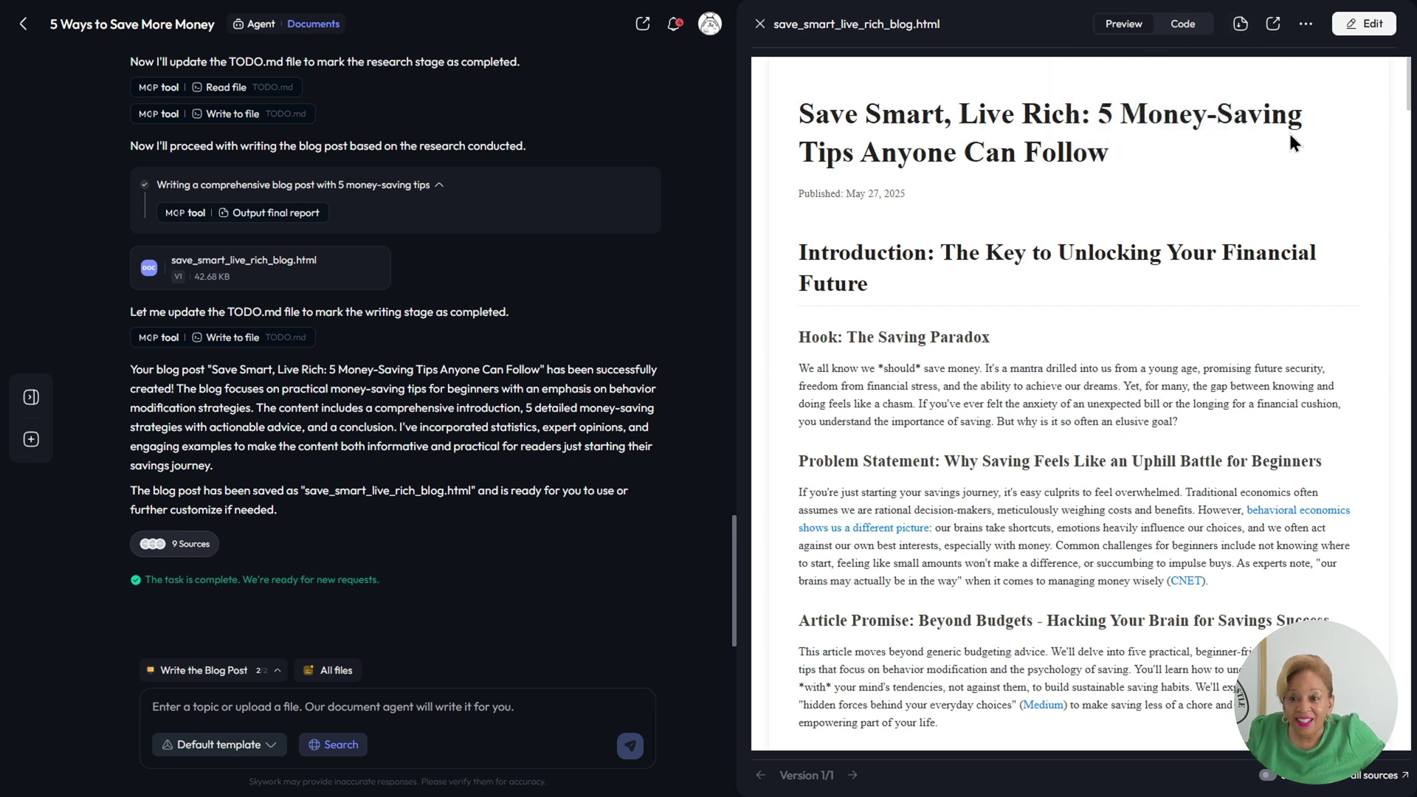
pyautogui.scroll(-12, 1238, 155)
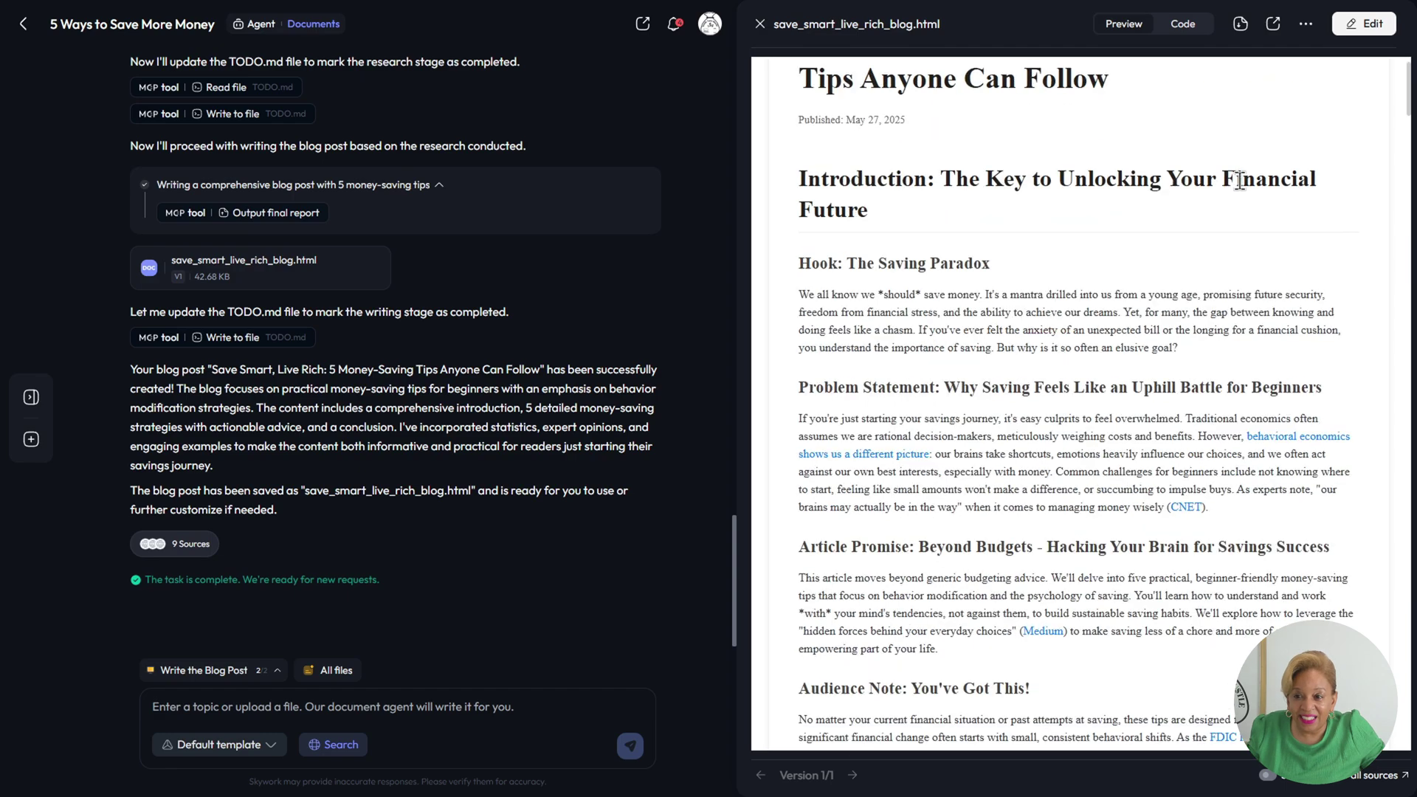
pyautogui.scroll(-2, 1258, 171)
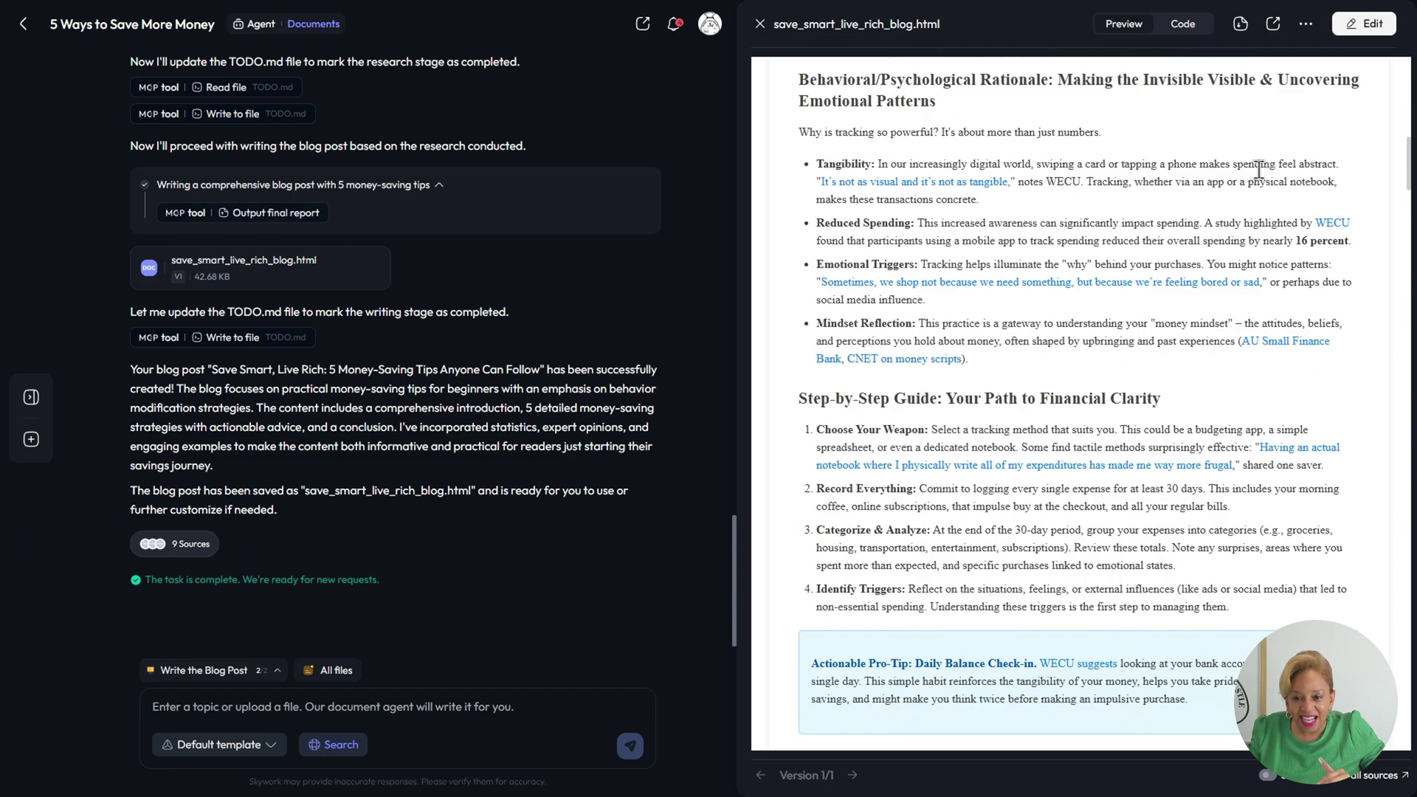
pyautogui.scroll(15, 1265, 155)
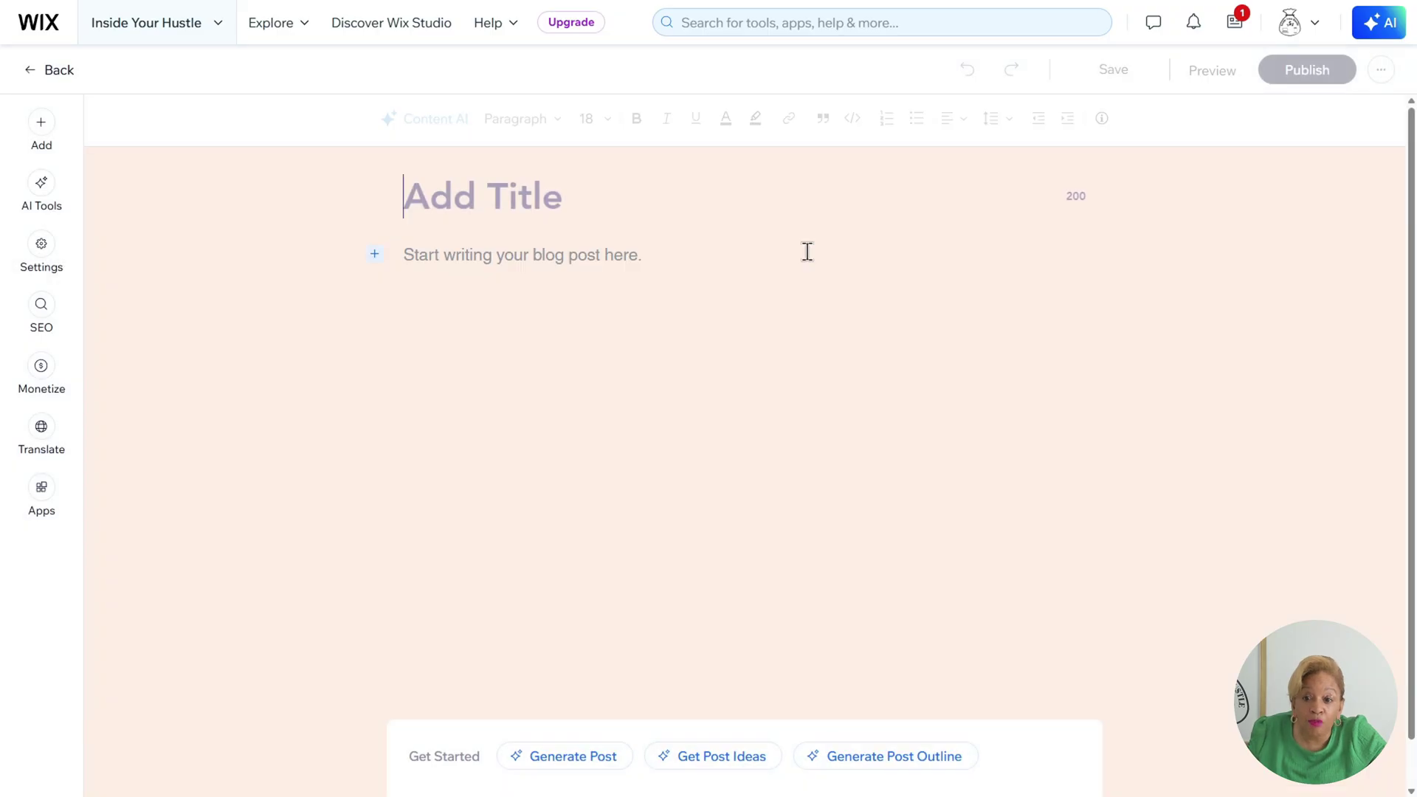
# In the Wix blog editor, paste the copied blog post into the body of the new post and look it over.
pyautogui.click(525, 253)
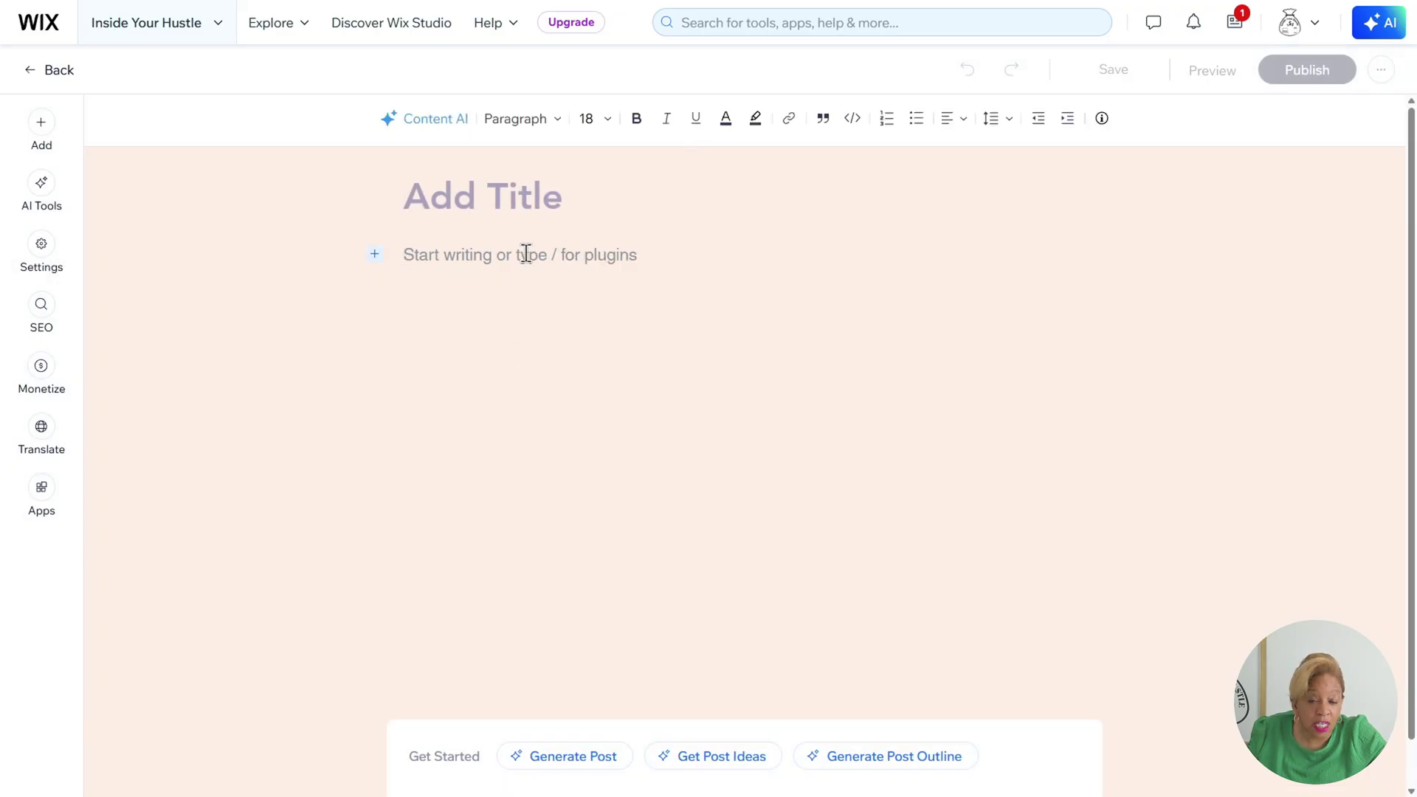
pyautogui.hotkey('ctrl', 'v')
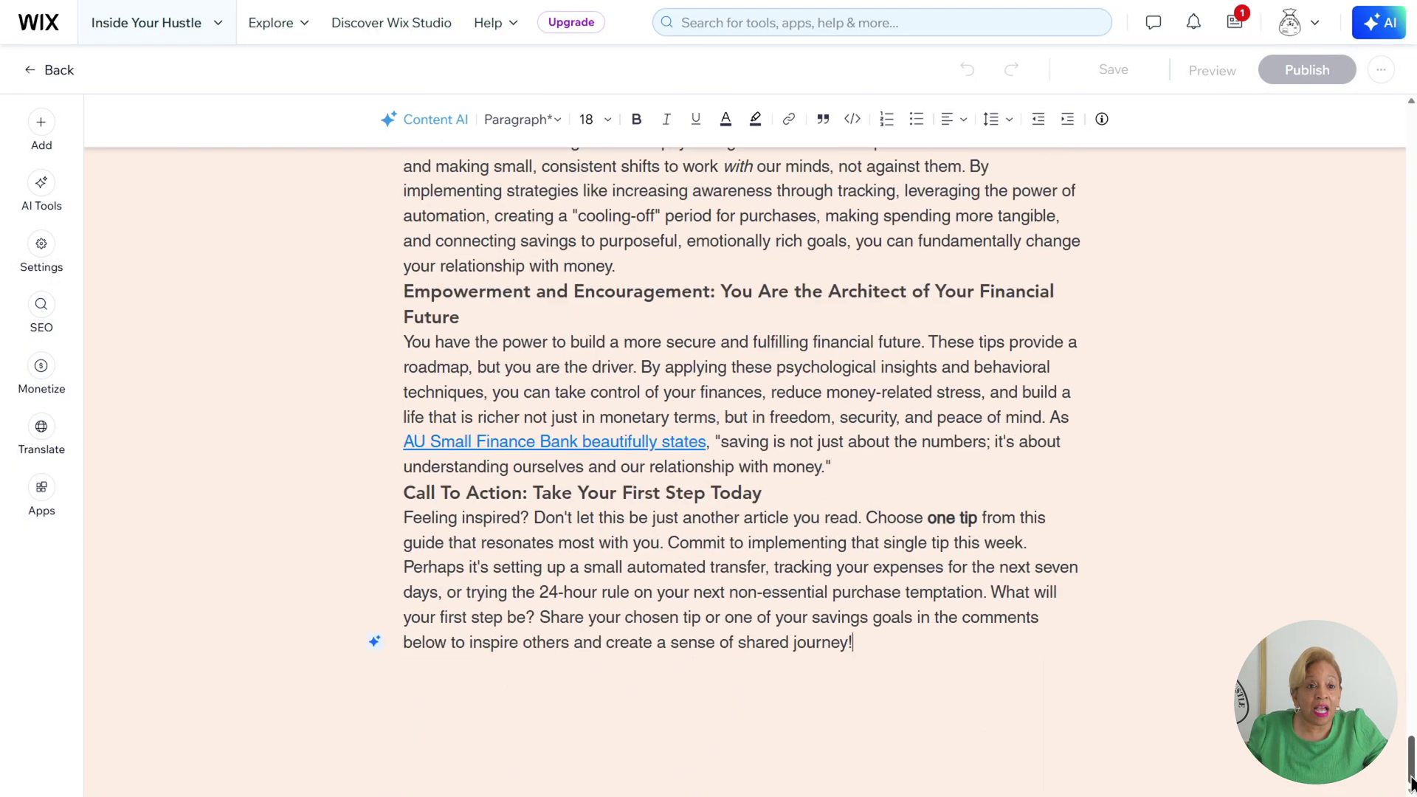
pyautogui.scroll(20, 741, 473)
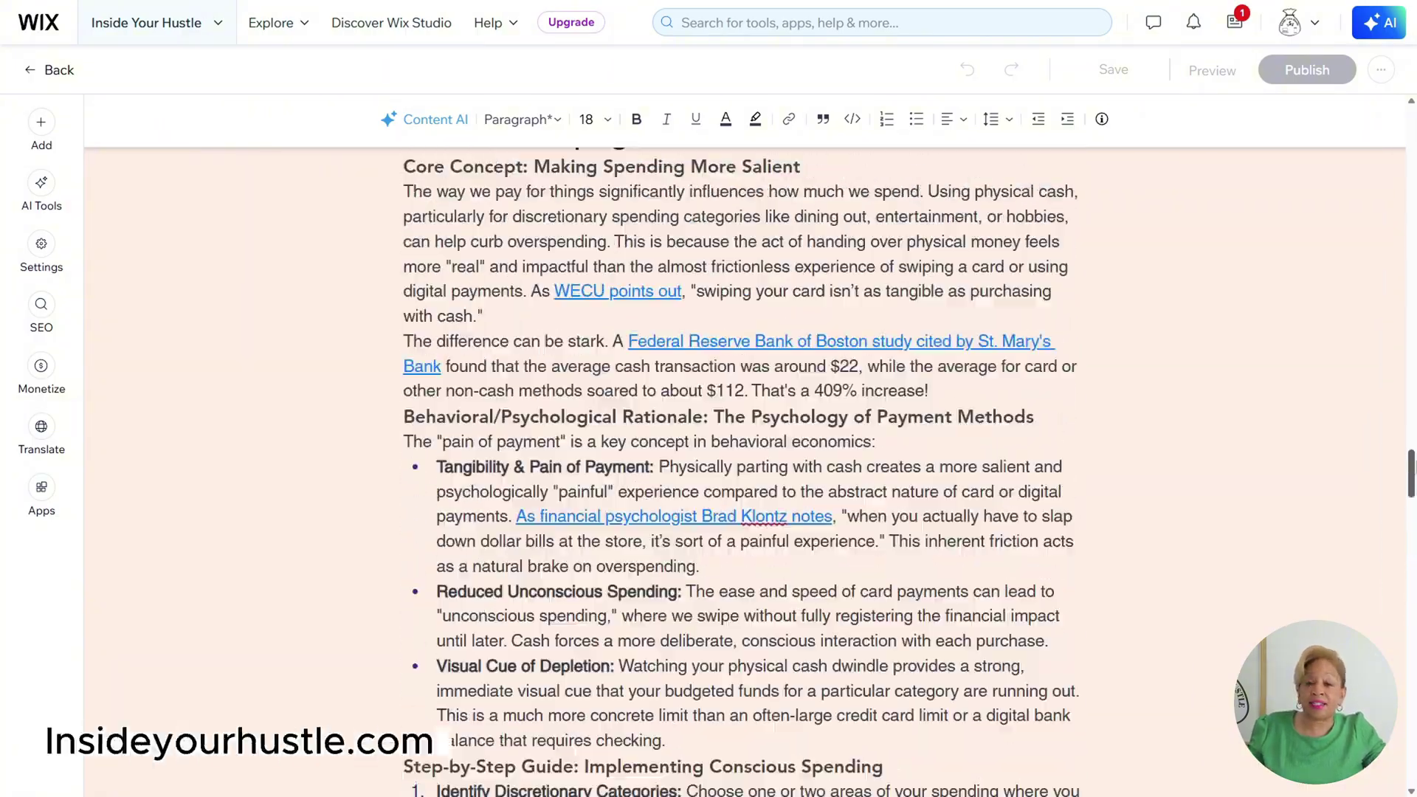
pyautogui.scroll(20, 1412, 297)
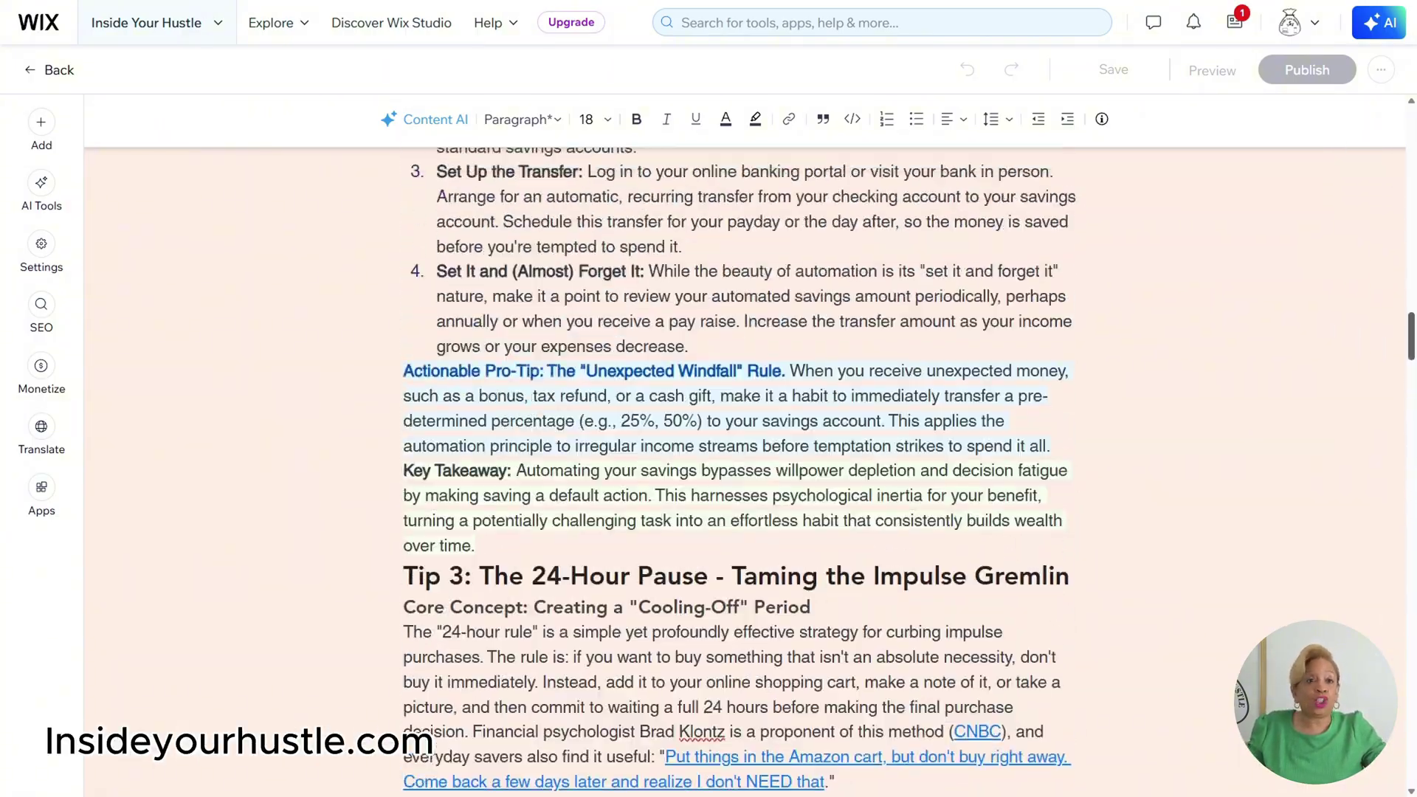
# Move the headline "Save Smart, Live Rich: 5 Money-Saving Tips Anyone Can Follow" from the pasted body into the post's title.
pyautogui.moveTo(1411, 297); pyautogui.dragTo(1411, 111)
pyautogui.moveTo(817, 320); pyautogui.dragTo(403, 269)
pyautogui.moveTo(443, 269); pyautogui.dragTo(588, 228)
pyautogui.press('Delete')
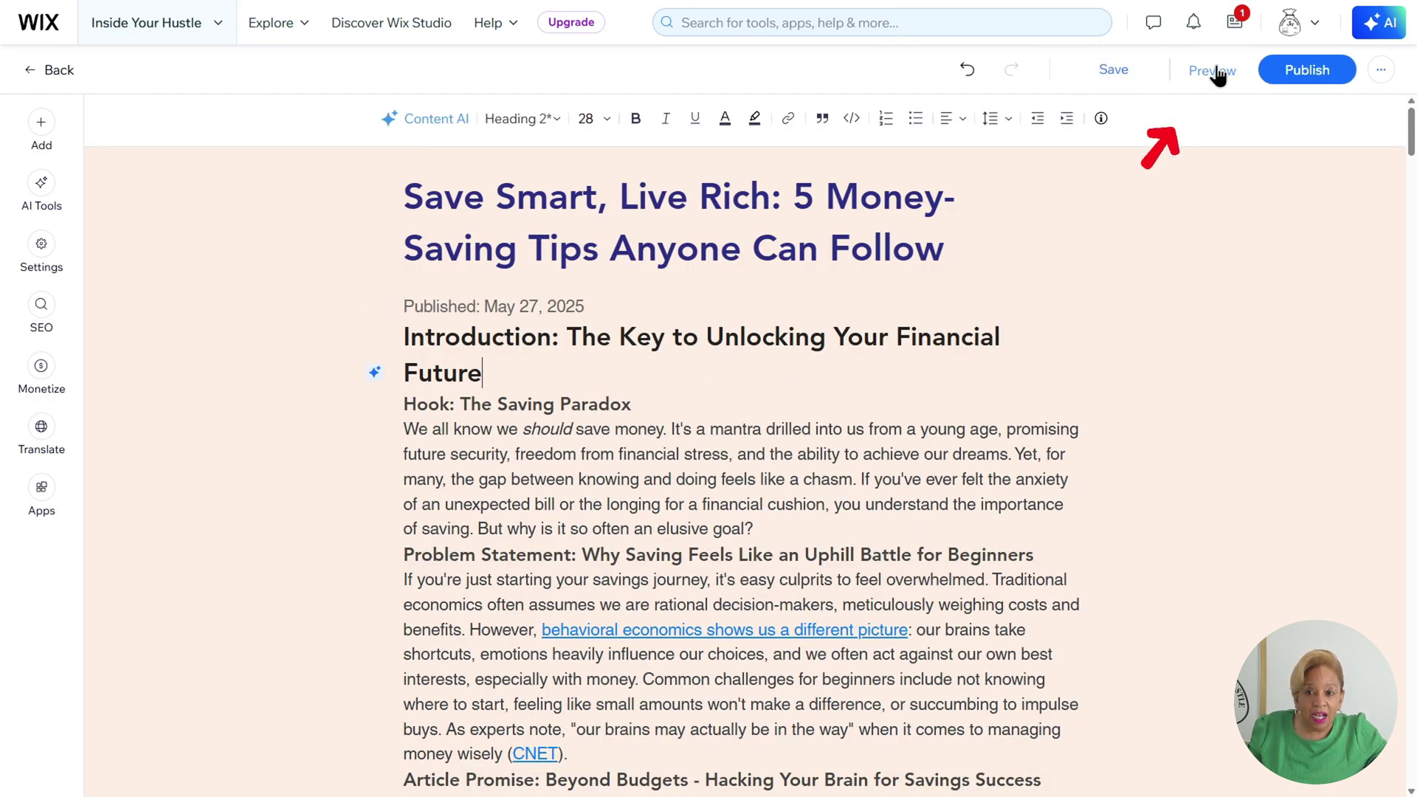
# Search Media from Wix for "money" and insert the Credit Card image below the Saving Paradox paragraph.
pyautogui.click(42, 182)
pyautogui.click(41, 123)
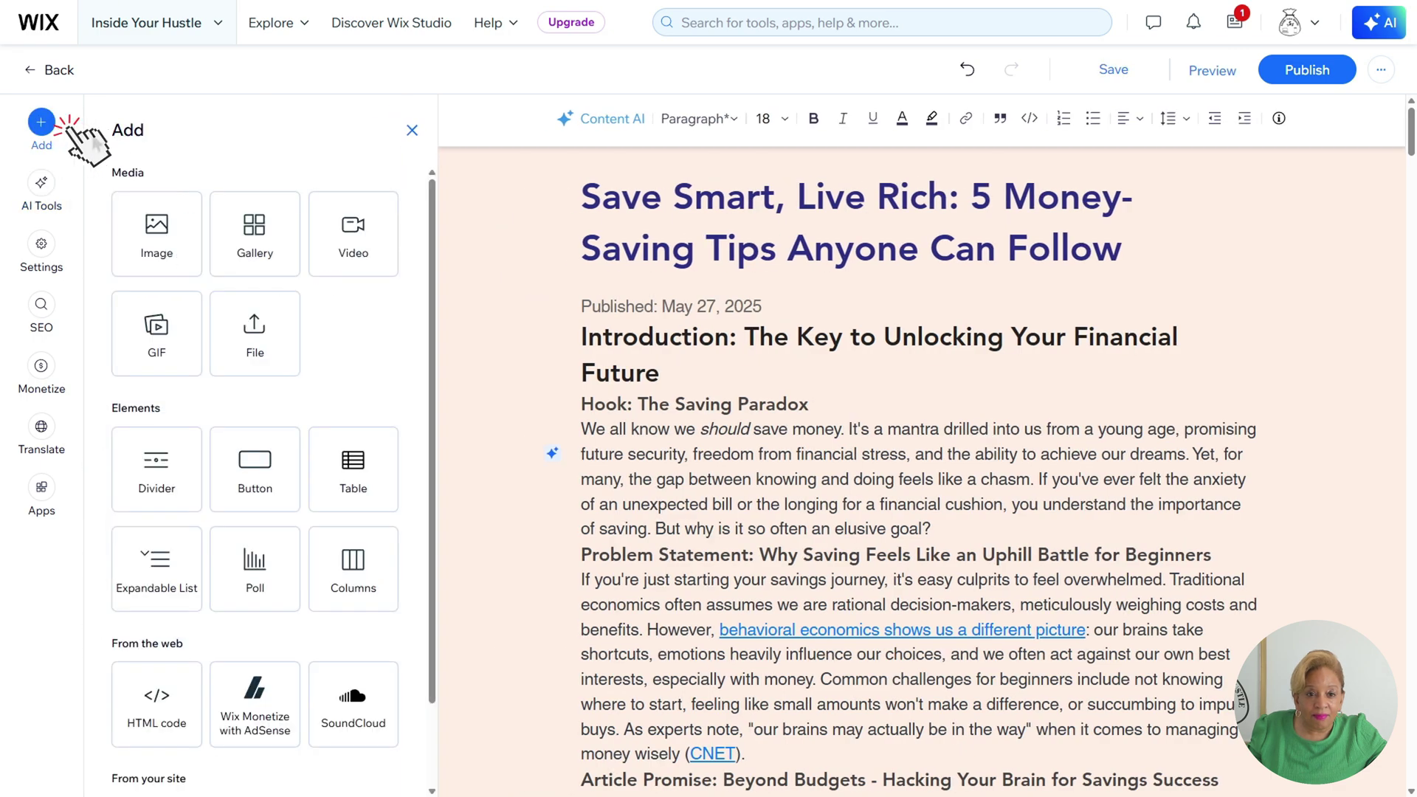
pyautogui.click(199, 267)
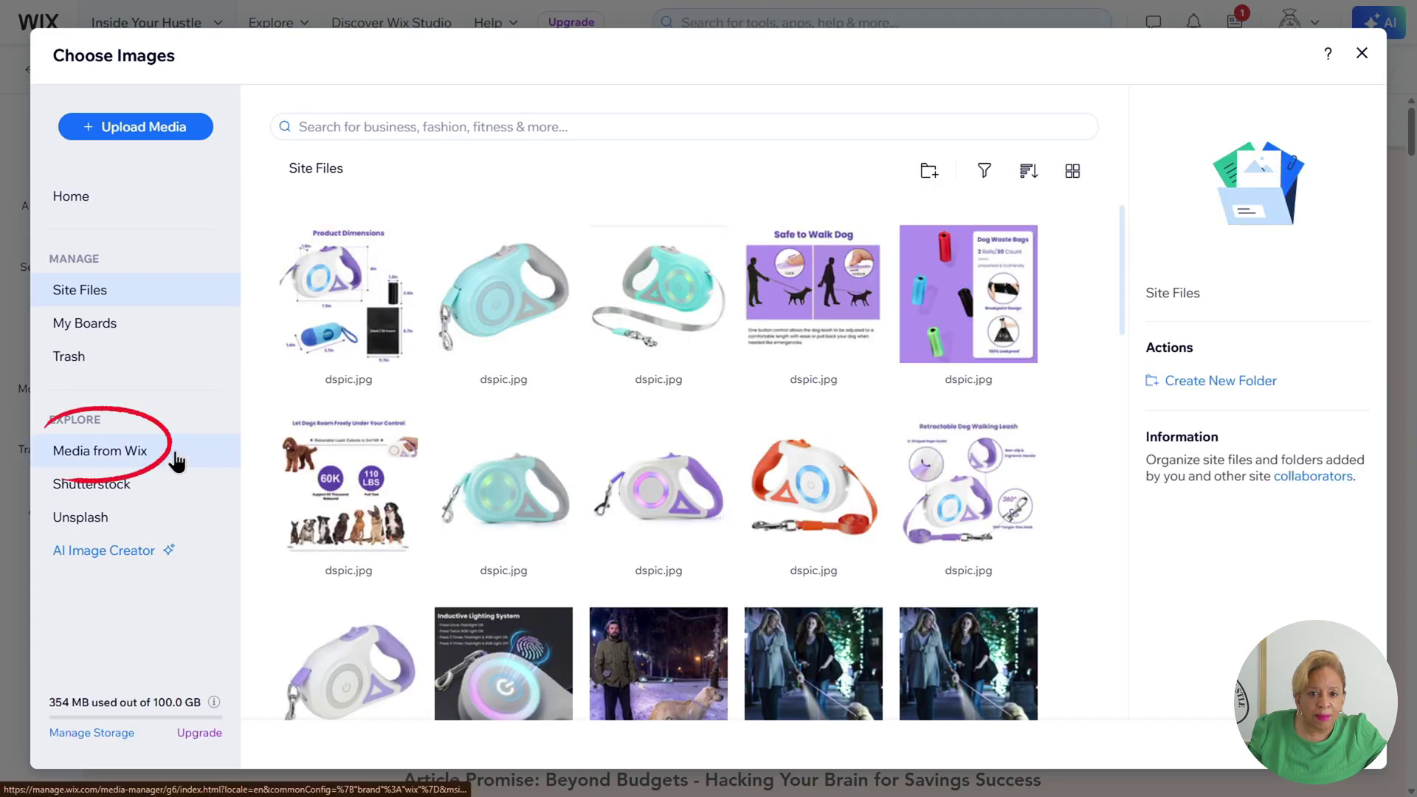
pyautogui.click(172, 453)
pyautogui.click(494, 126)
pyautogui.write('money')
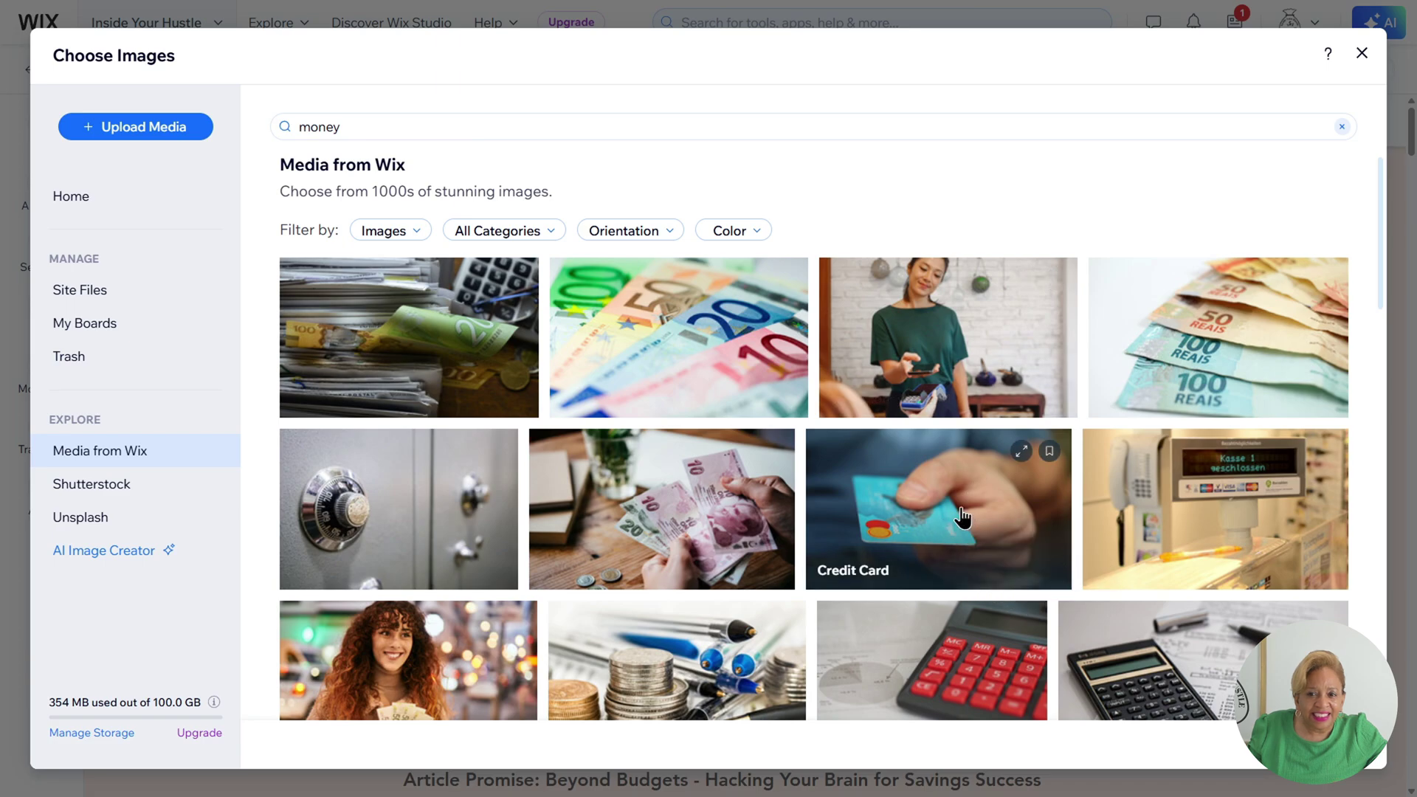
pyautogui.doubleClick(1019, 543)
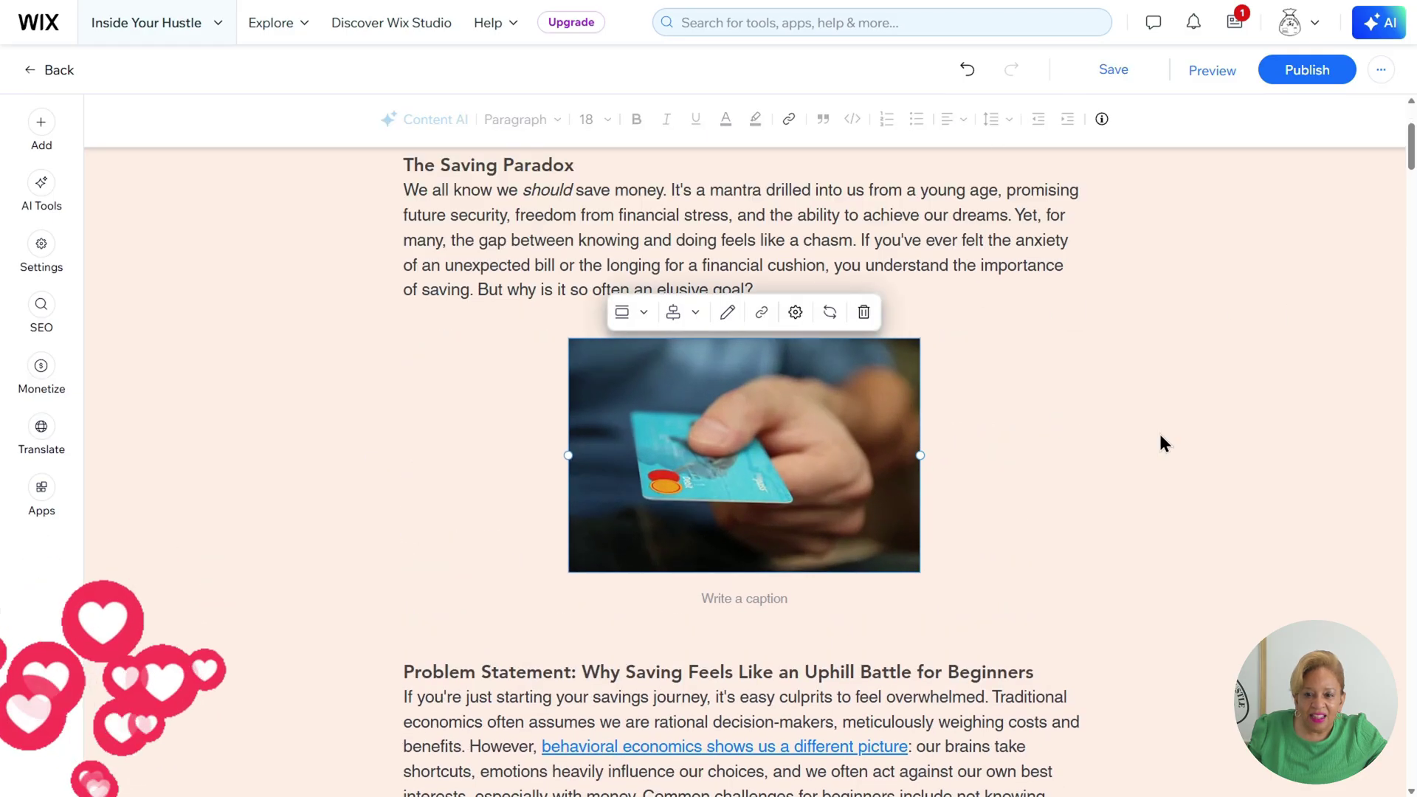
pyautogui.click(1162, 440)
# Preview the blog post and look through its title, introduction, inserted image and first tip.
pyautogui.click(1222, 71)
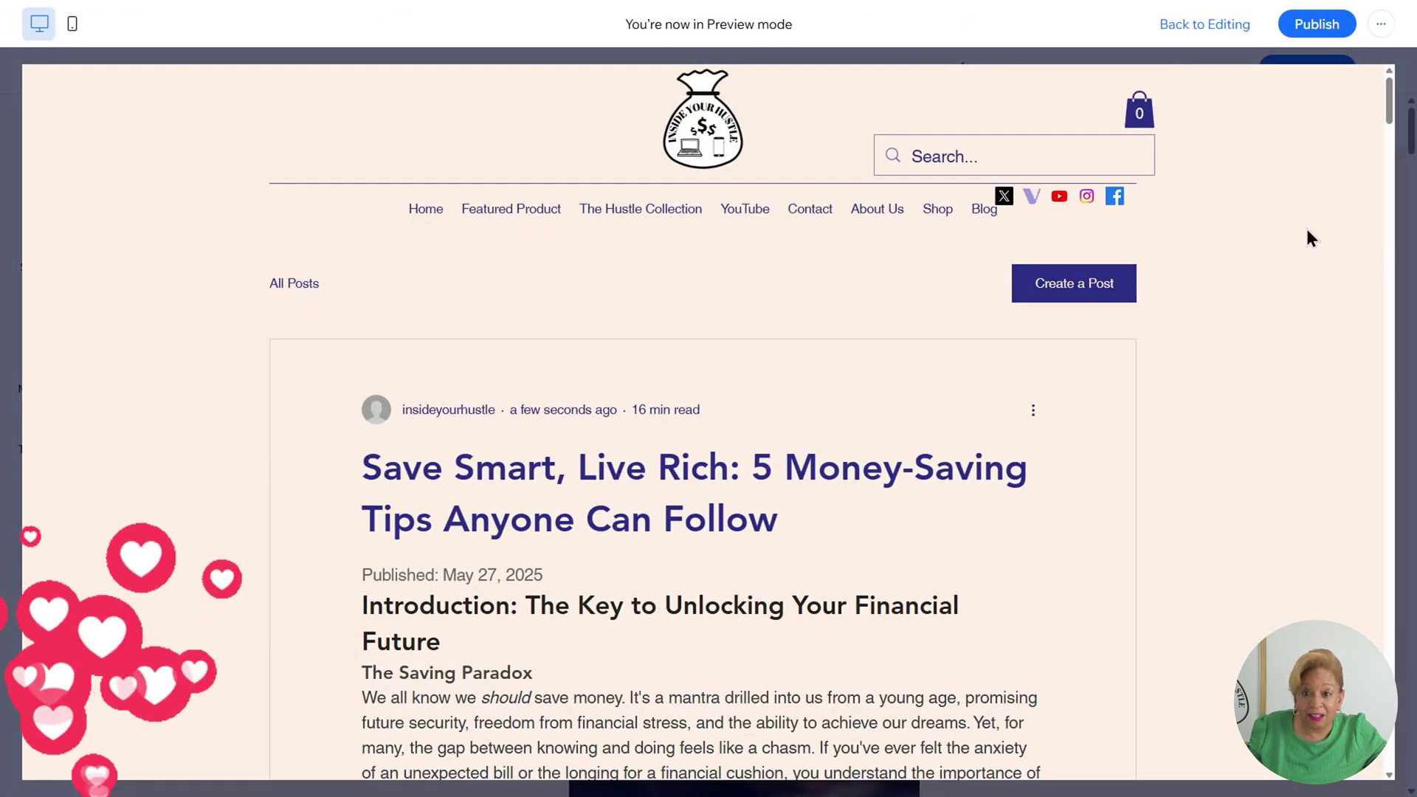
pyautogui.scroll(-2, 1299, 237)
pyautogui.scroll(-10, 1300, 237)
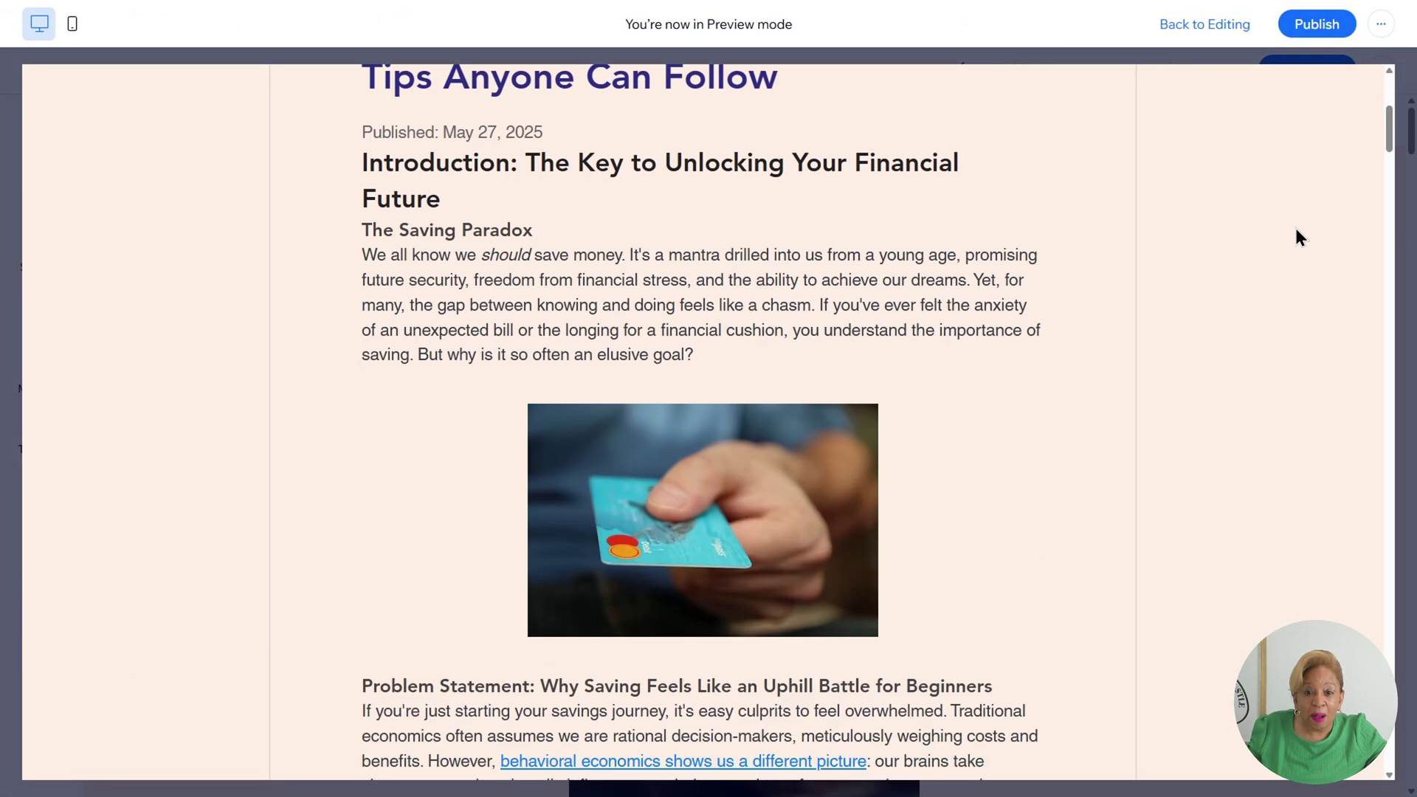
pyautogui.scroll(-6, 1300, 237)
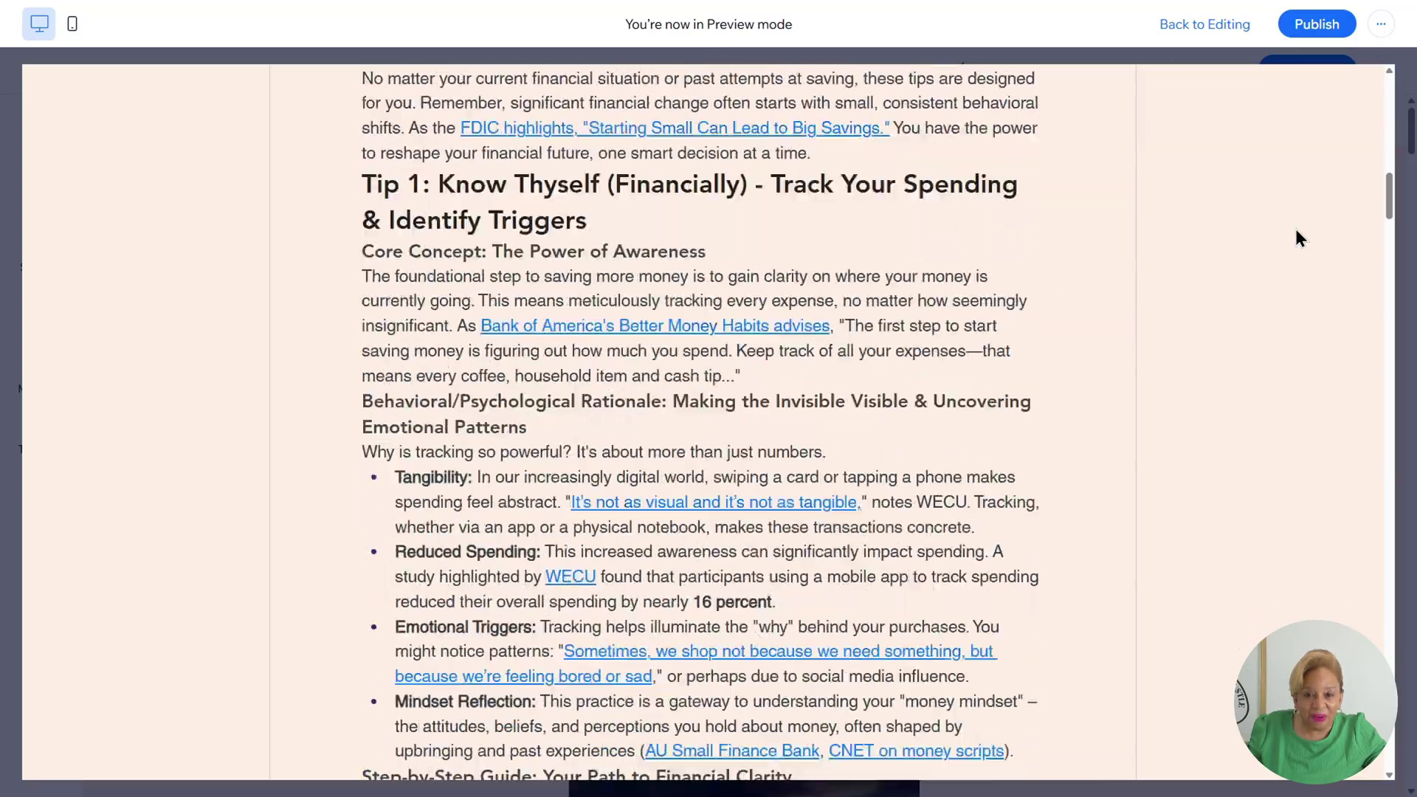